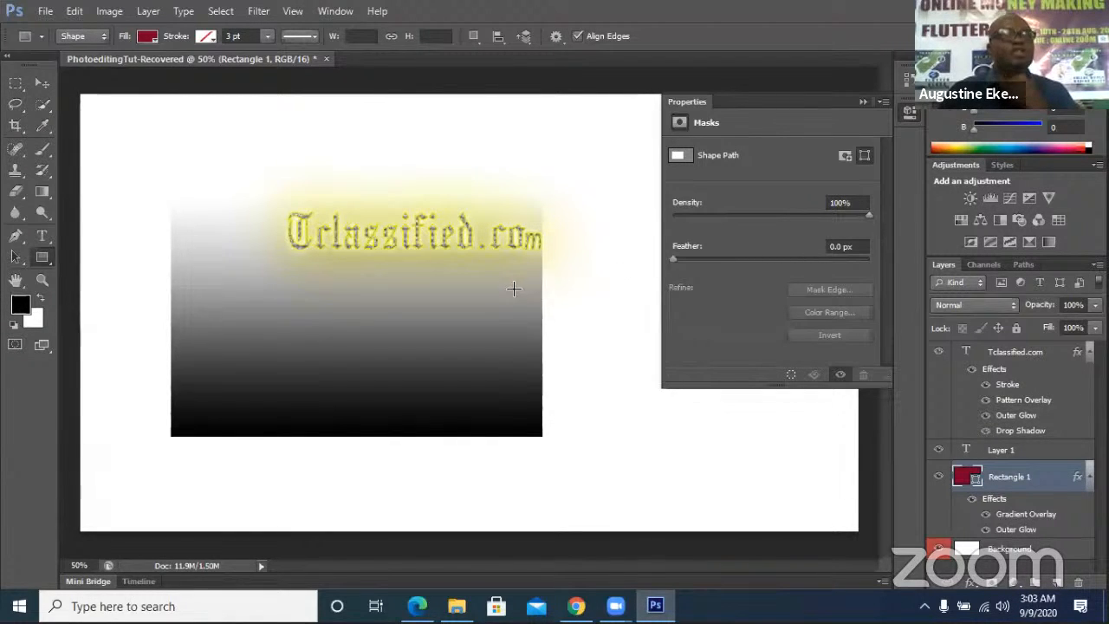
# Create a new 1920 × 1080 pixel white RGB document named MakeDissappear.
pyautogui.click(45, 10)
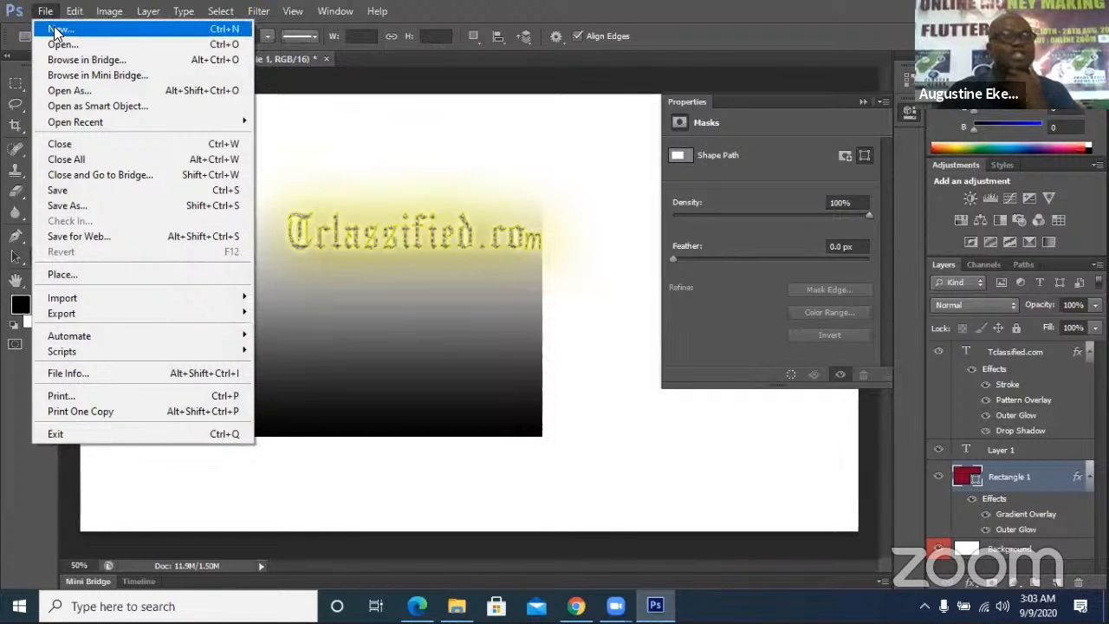
pyautogui.click(55, 28)
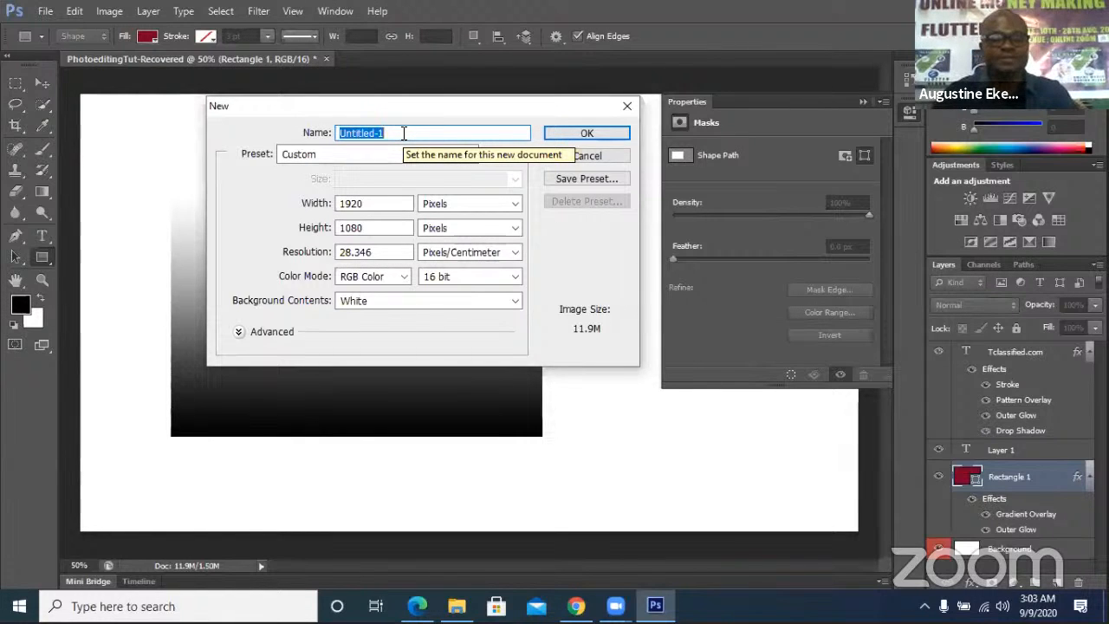
pyautogui.write('Make')
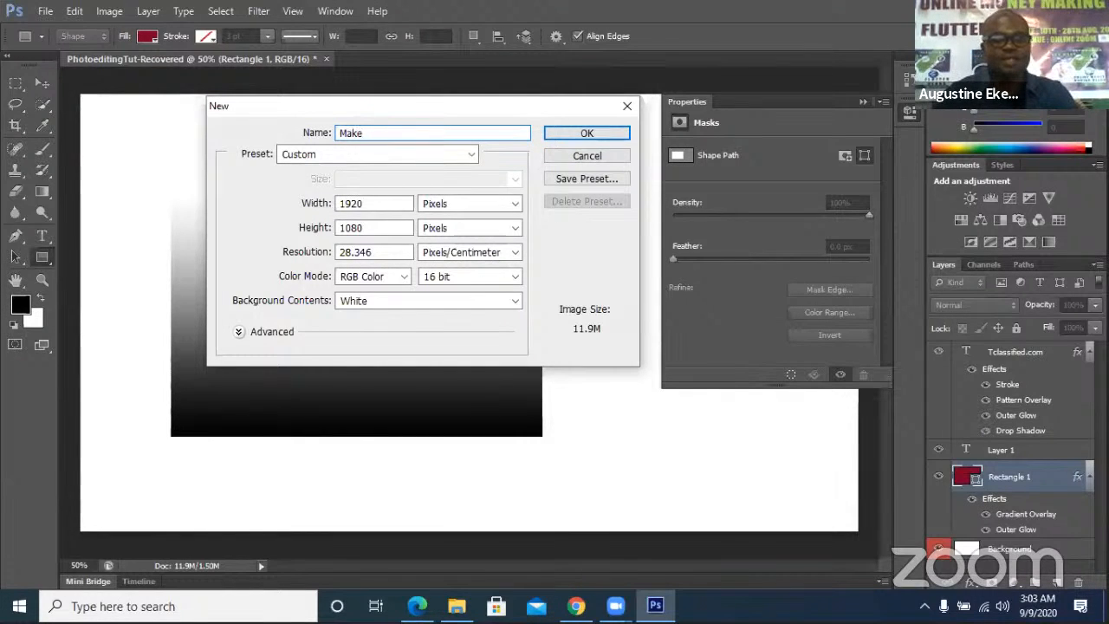
pyautogui.write('Diss')
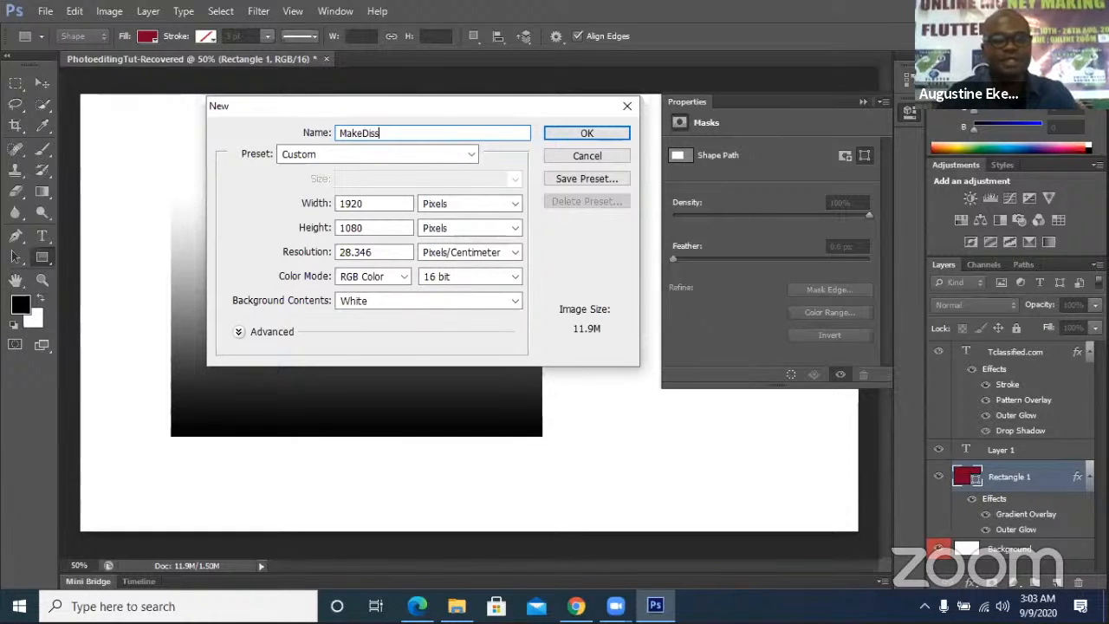
pyautogui.write('appear')
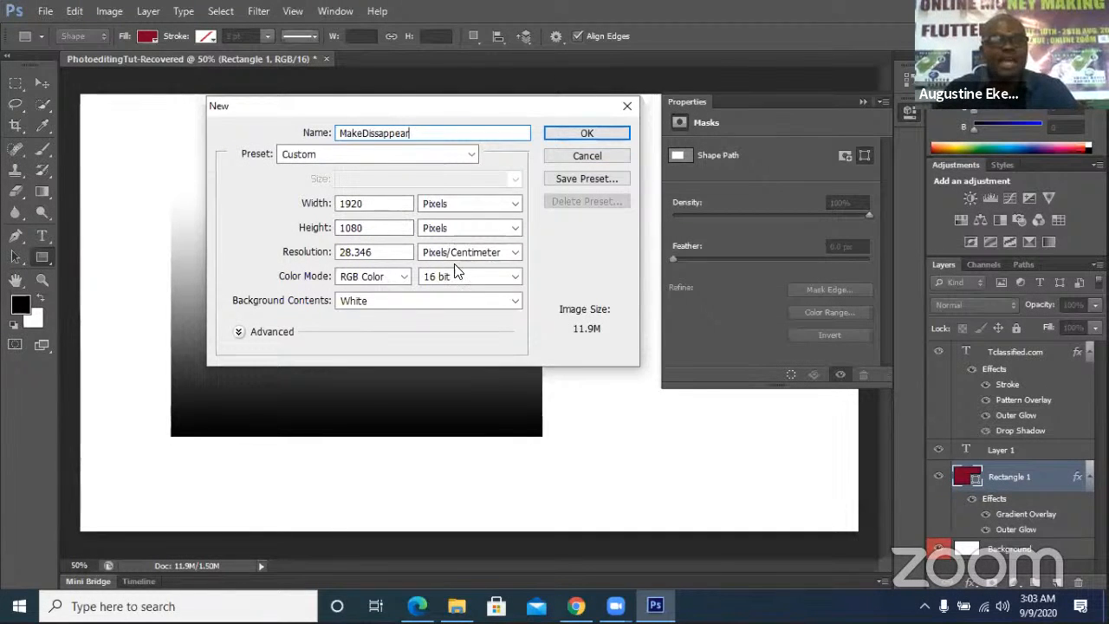
pyautogui.click(575, 135)
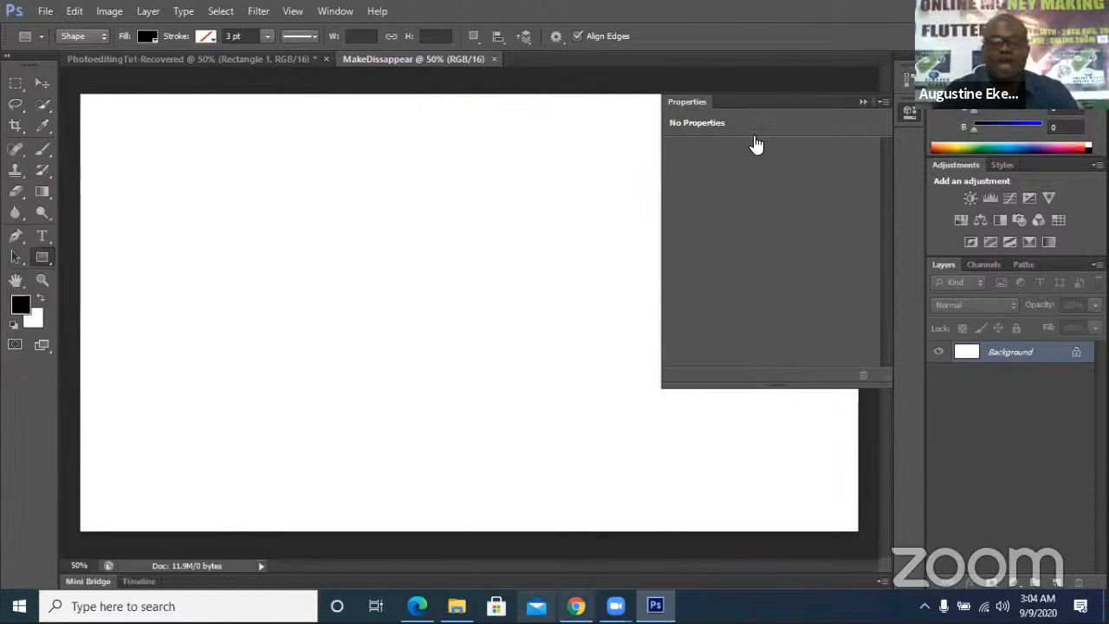
# Switch to the browser and review the Photoshop Stack Up tutorial page, ending at the notes on making an object disappear.
pyautogui.hotkey('alt', 'Tab')
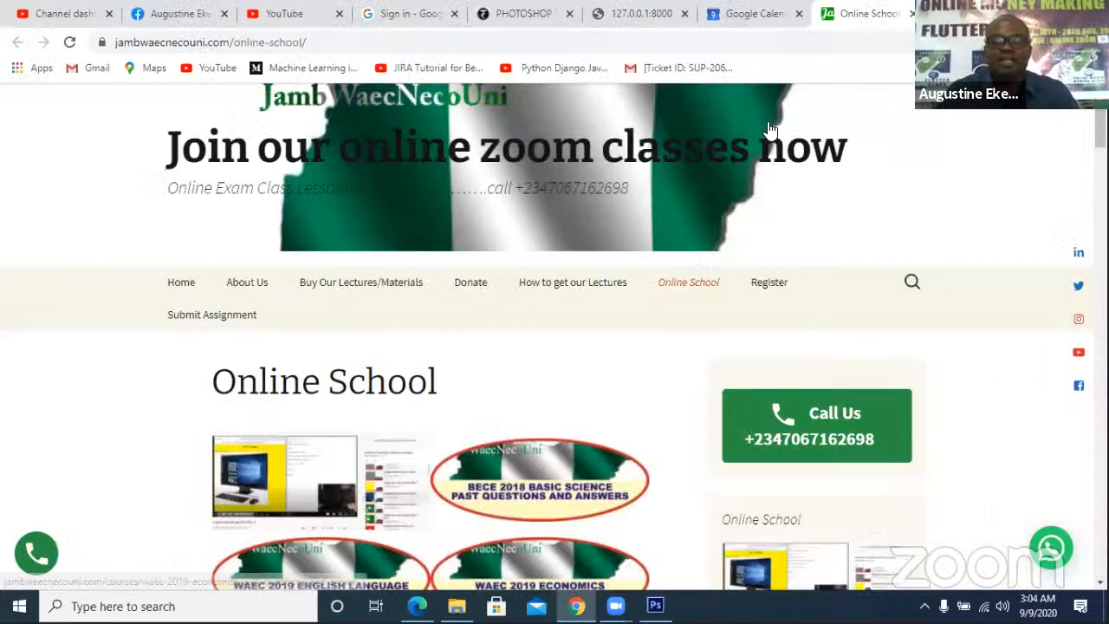
pyautogui.click(489, 27)
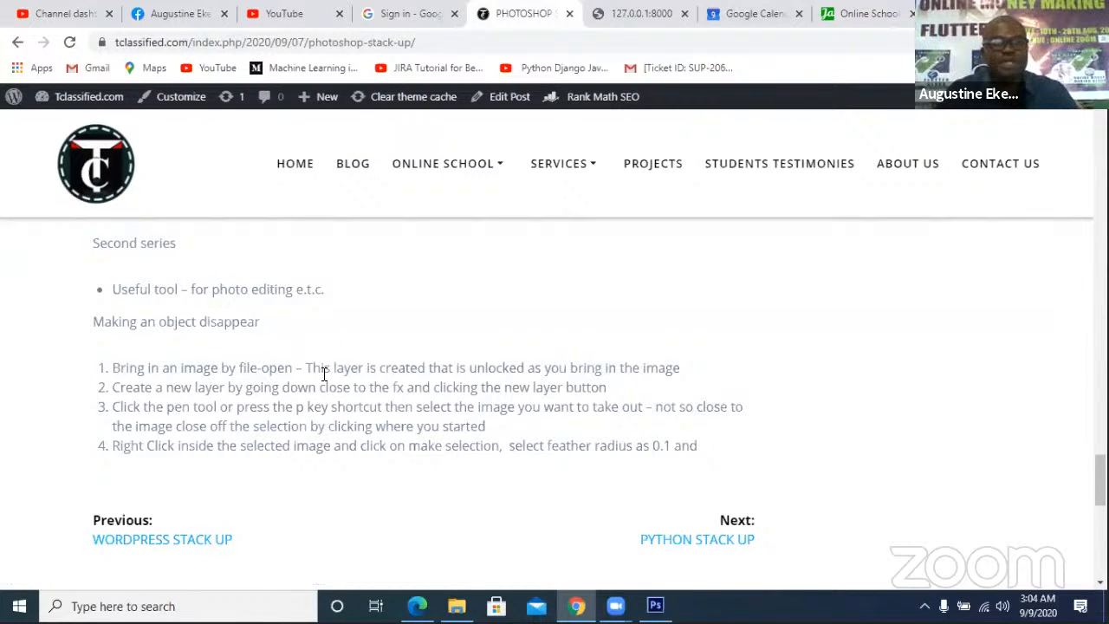
pyautogui.scroll(10, 423, 344)
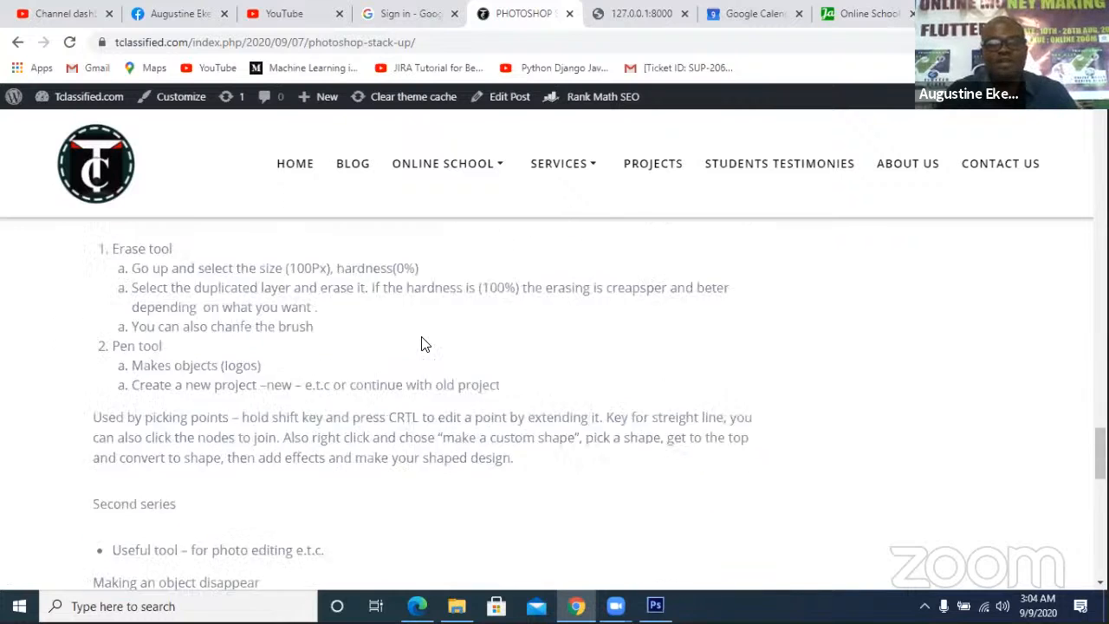
pyautogui.scroll(20, 423, 344)
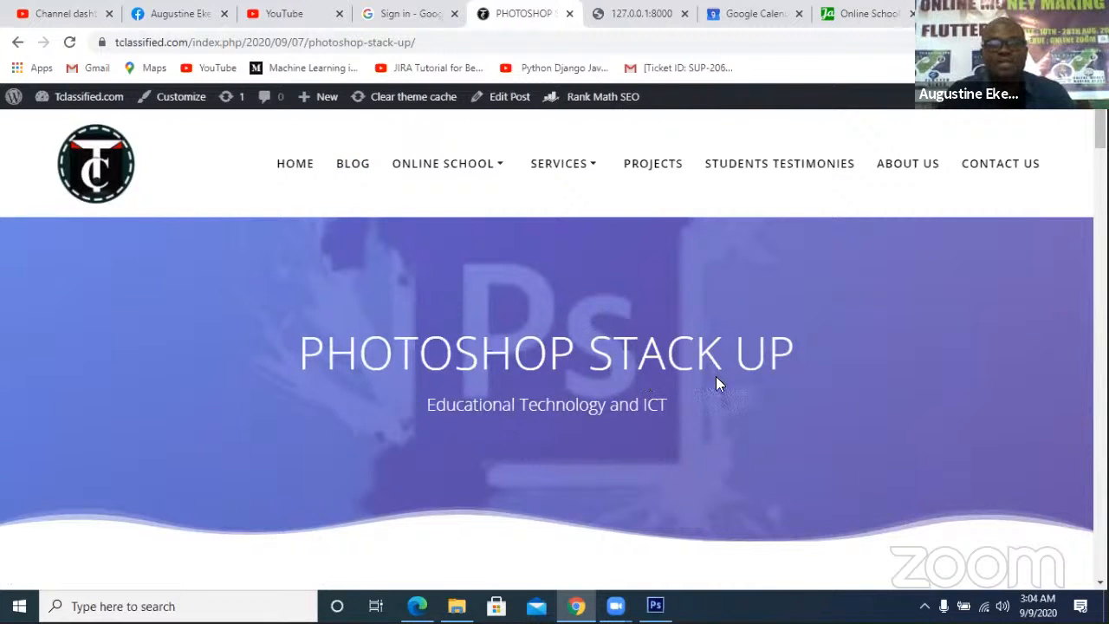
pyautogui.scroll(-10, 362, 334)
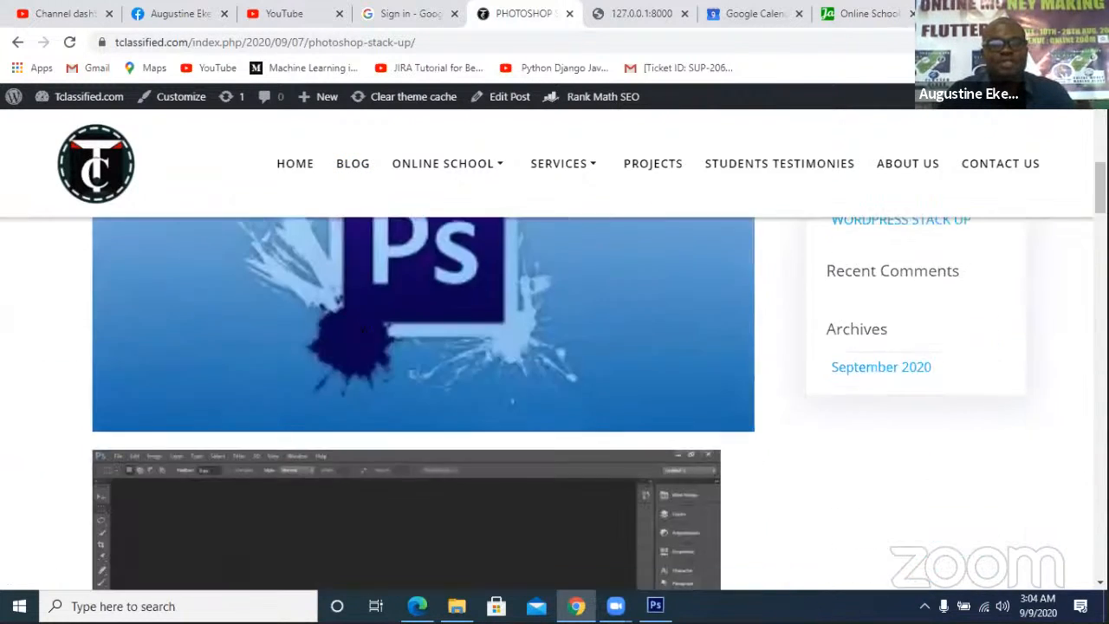
pyautogui.scroll(-5, 362, 336)
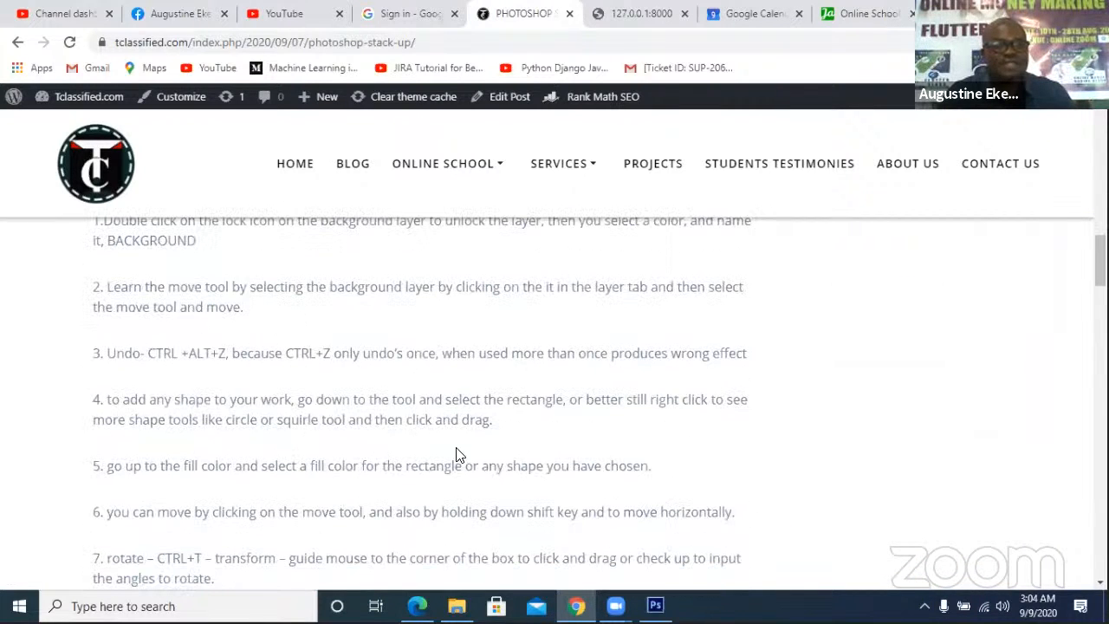
pyautogui.scroll(5, 345, 337)
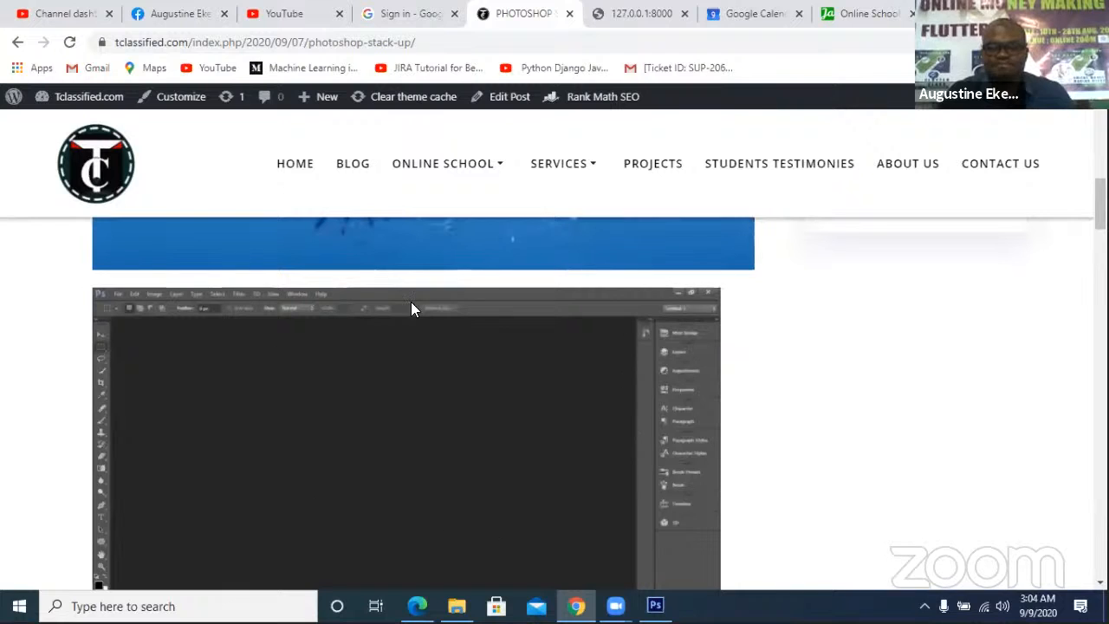
pyautogui.scroll(-1, 443, 407)
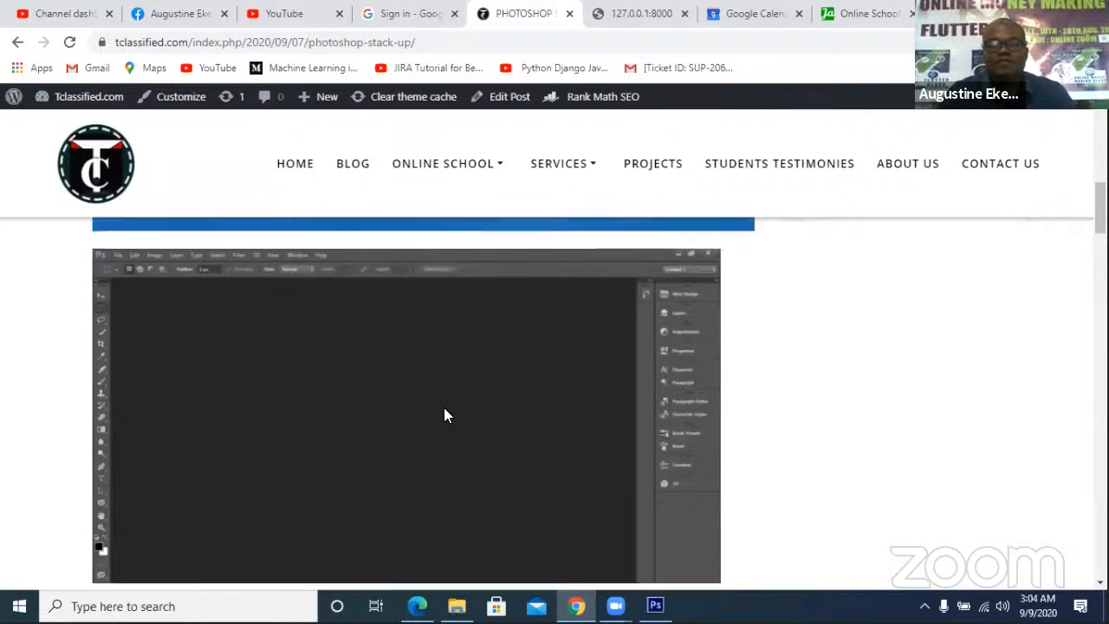
pyautogui.scroll(1, 380, 330)
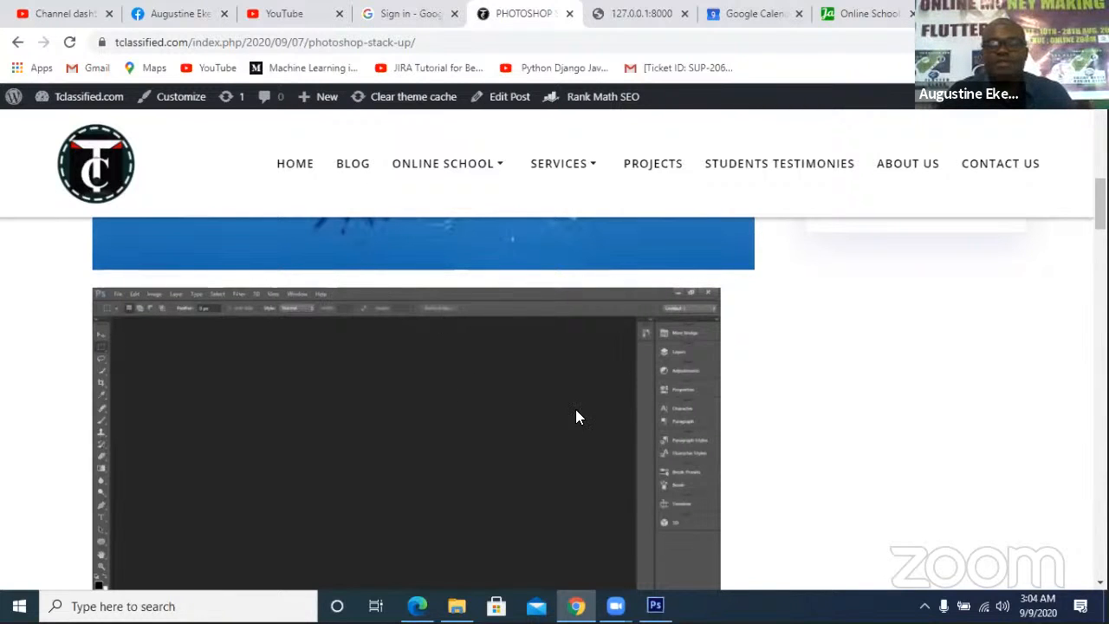
pyautogui.scroll(-3, 377, 458)
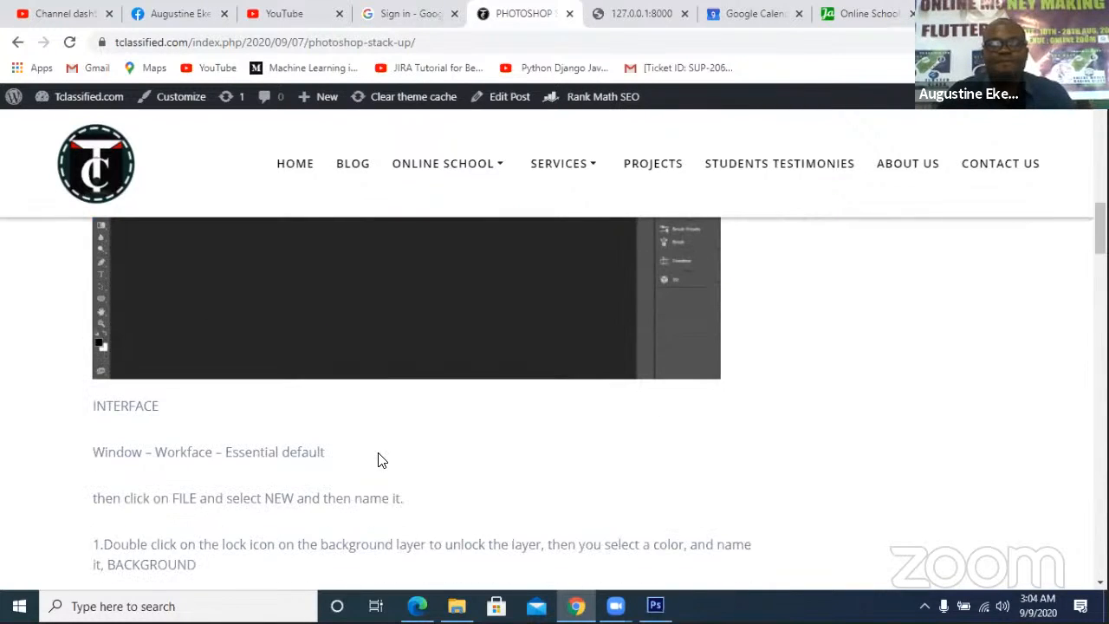
pyautogui.scroll(-12, 378, 458)
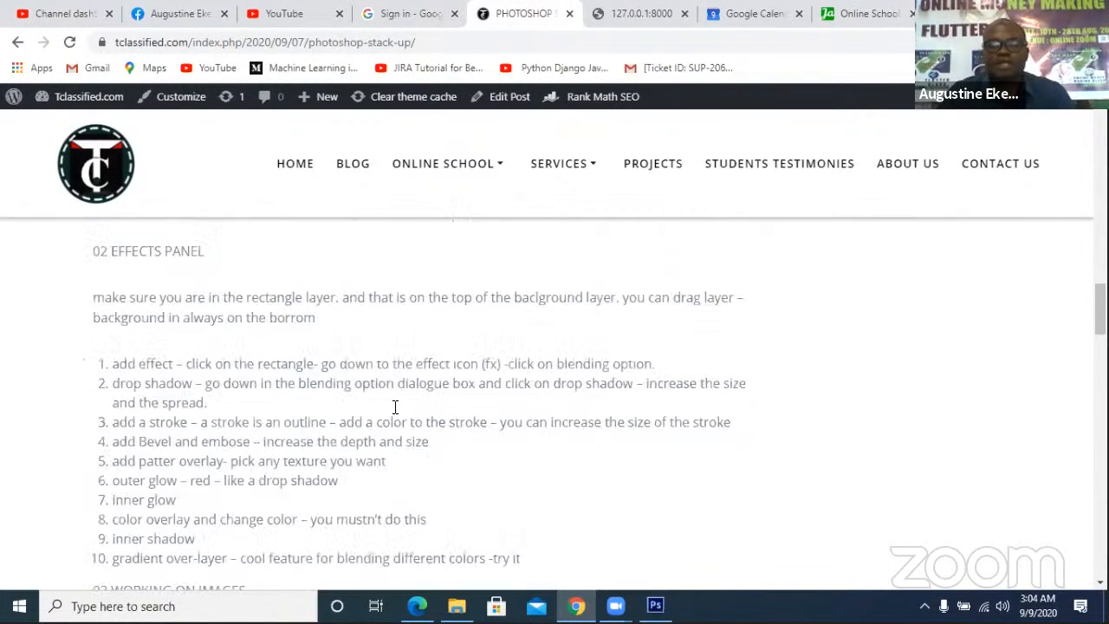
pyautogui.scroll(-20, 395, 407)
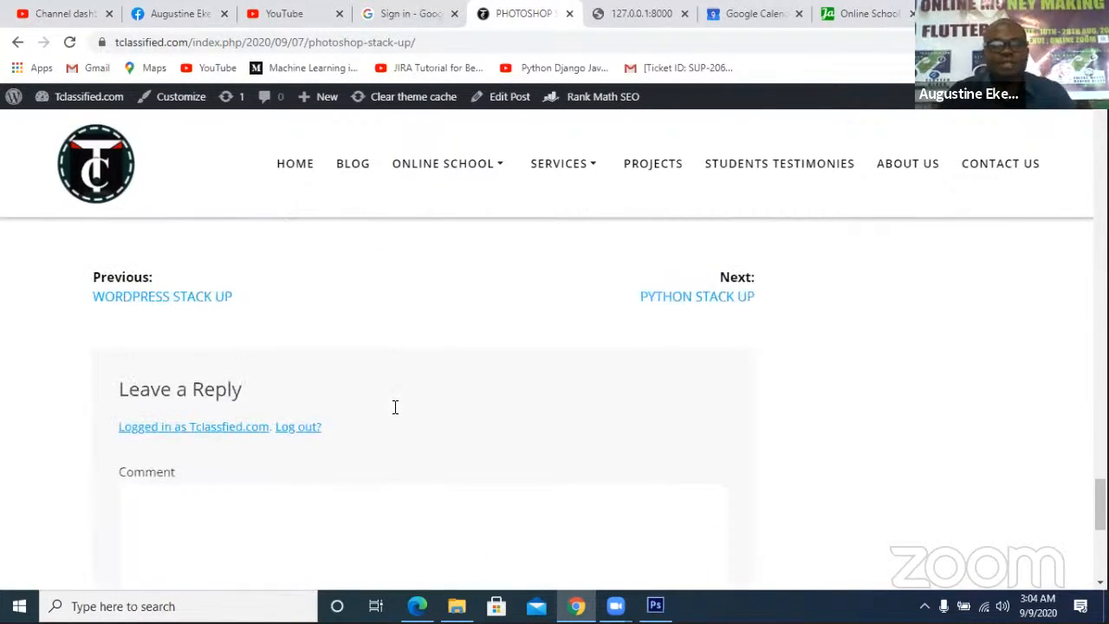
pyautogui.scroll(4, 394, 407)
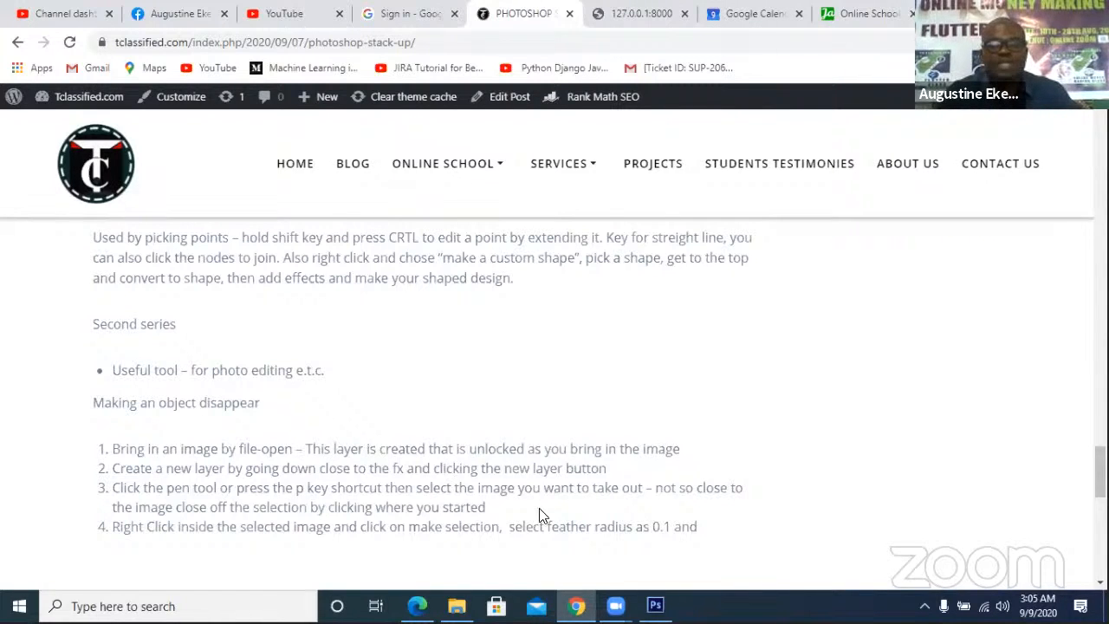
# Switch back to Photoshop and open the group photo IMG_6932 from the STUDIO PIXS folder.
pyautogui.click(655, 605)
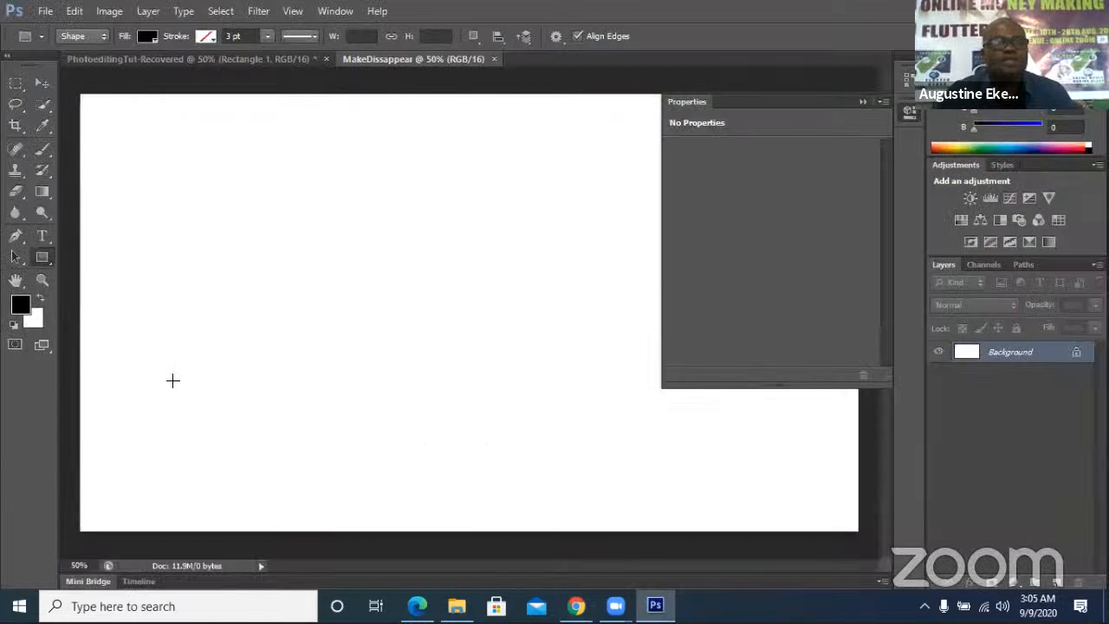
pyautogui.click(44, 12)
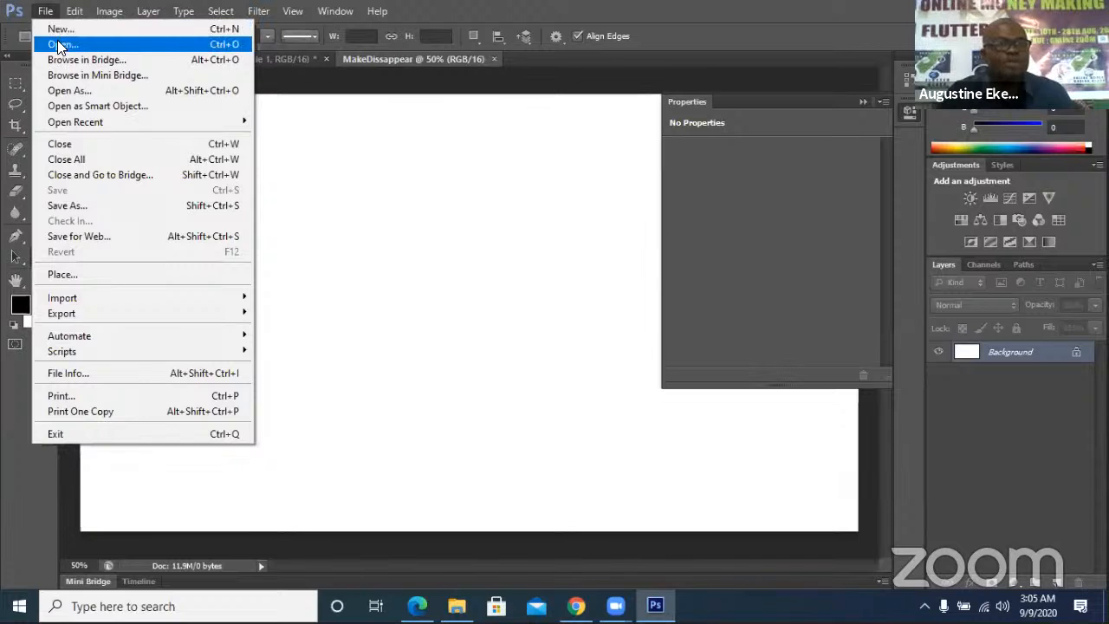
pyautogui.click(57, 44)
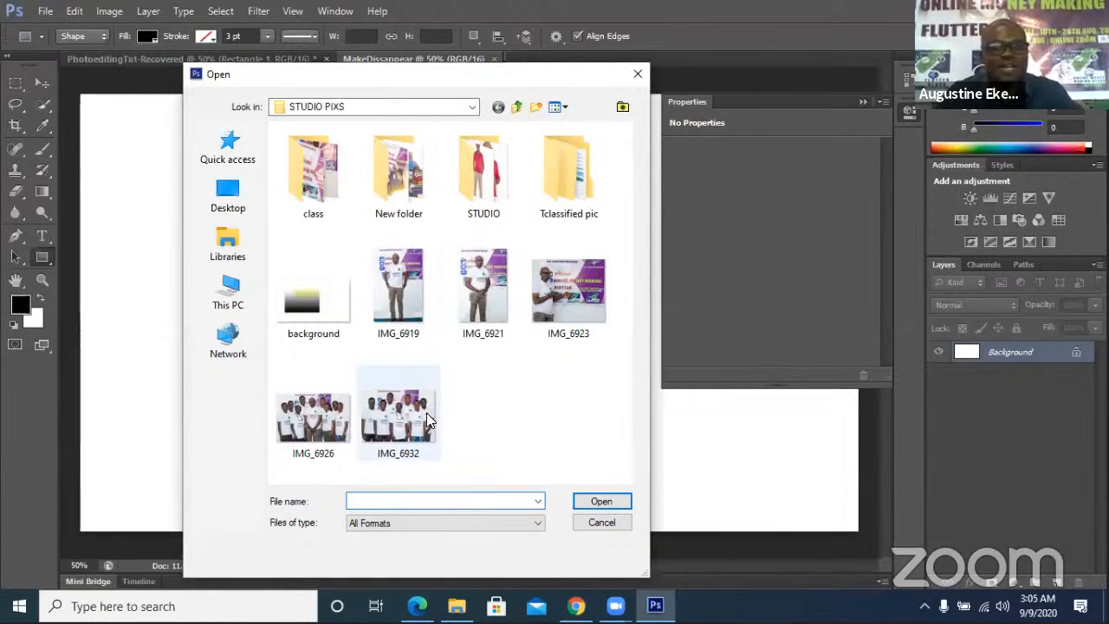
pyautogui.click(396, 429)
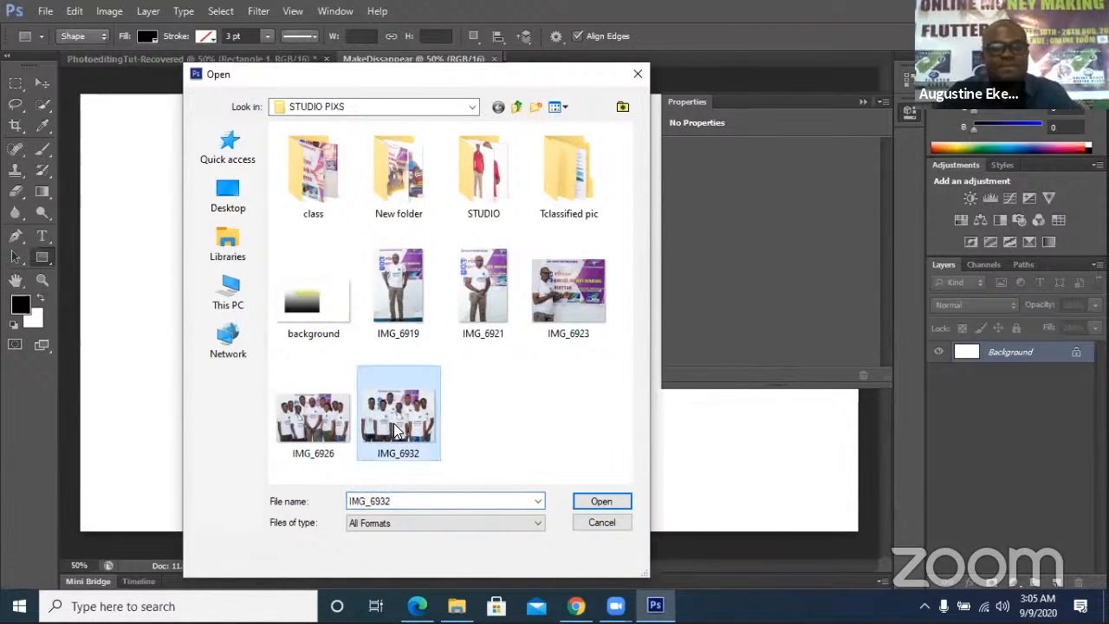
pyautogui.click(605, 502)
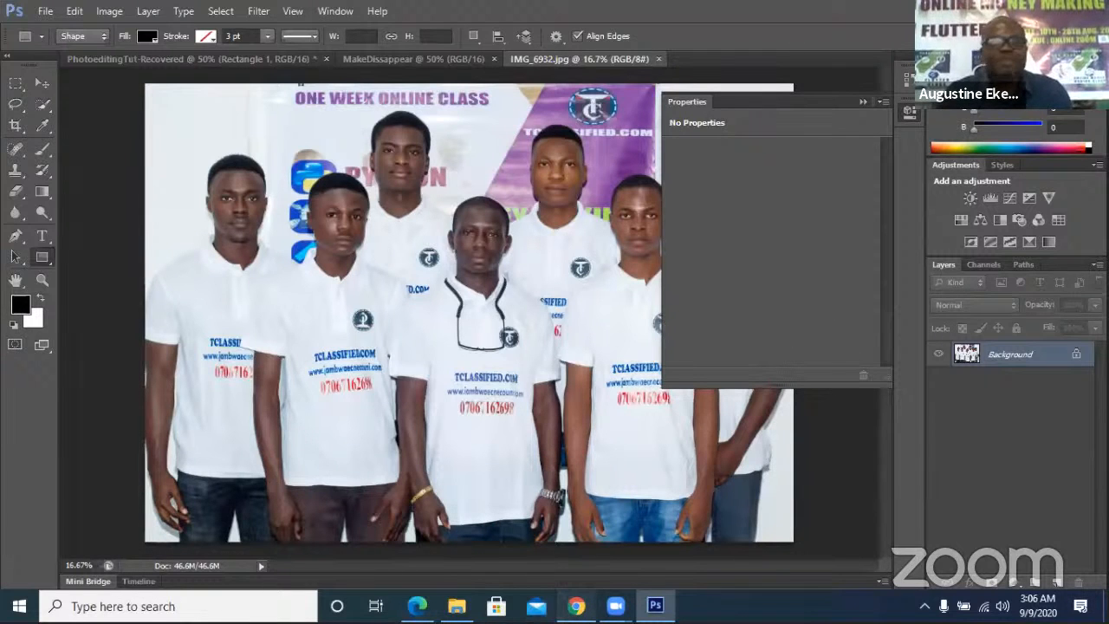
# Unlock the photo's locked layer by converting it to a normal layer named Background with the color label Red.
pyautogui.click(576, 607)
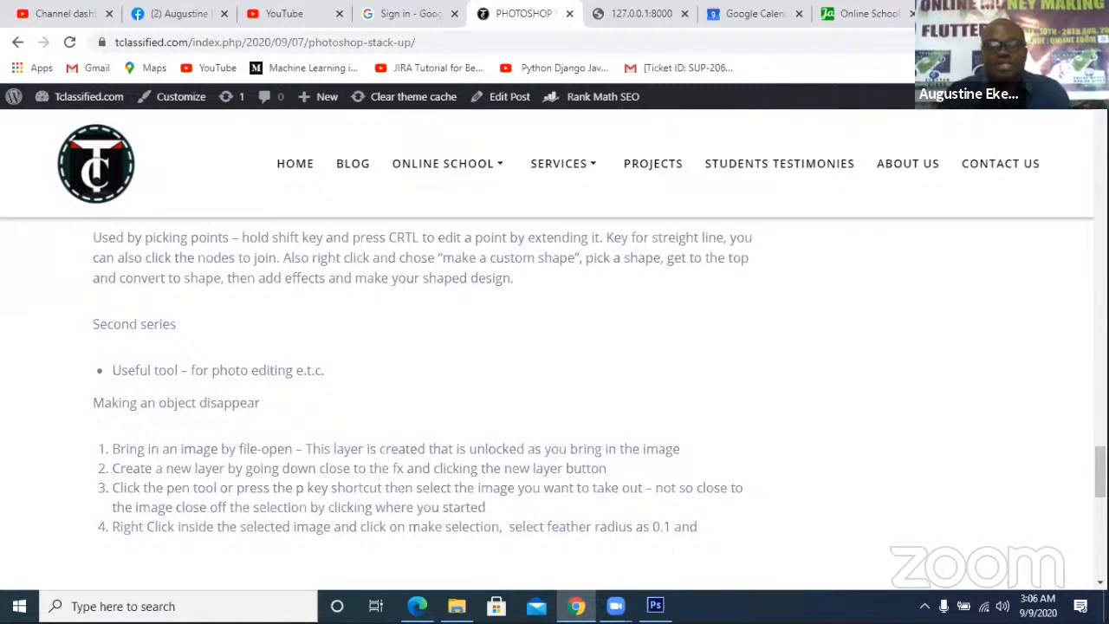
pyautogui.click(655, 606)
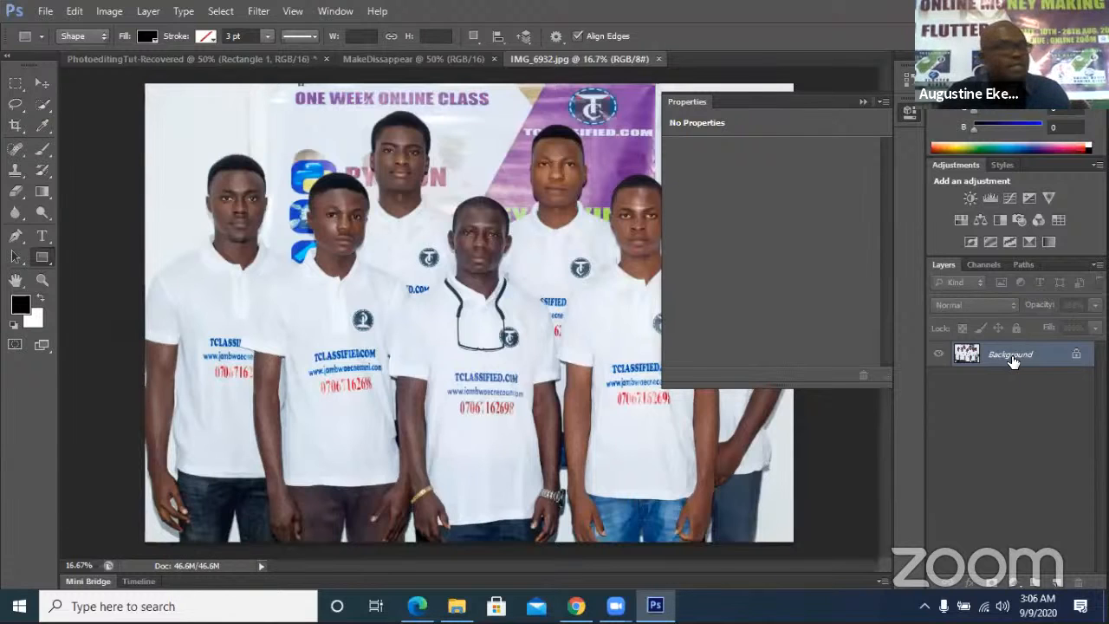
pyautogui.doubleClick(1076, 359)
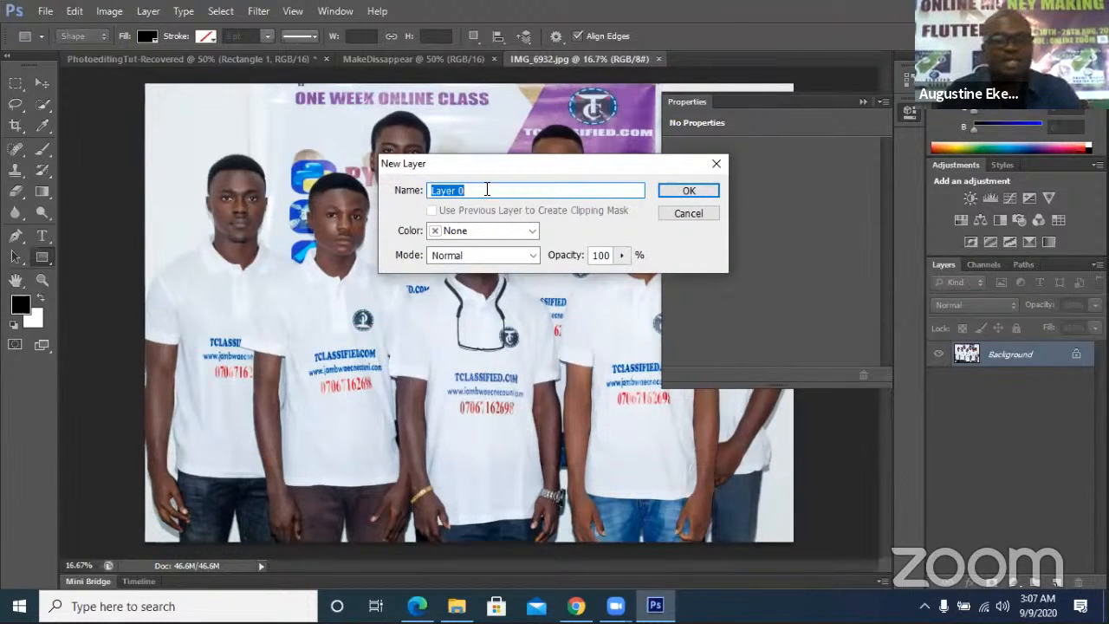
pyautogui.write('Back')
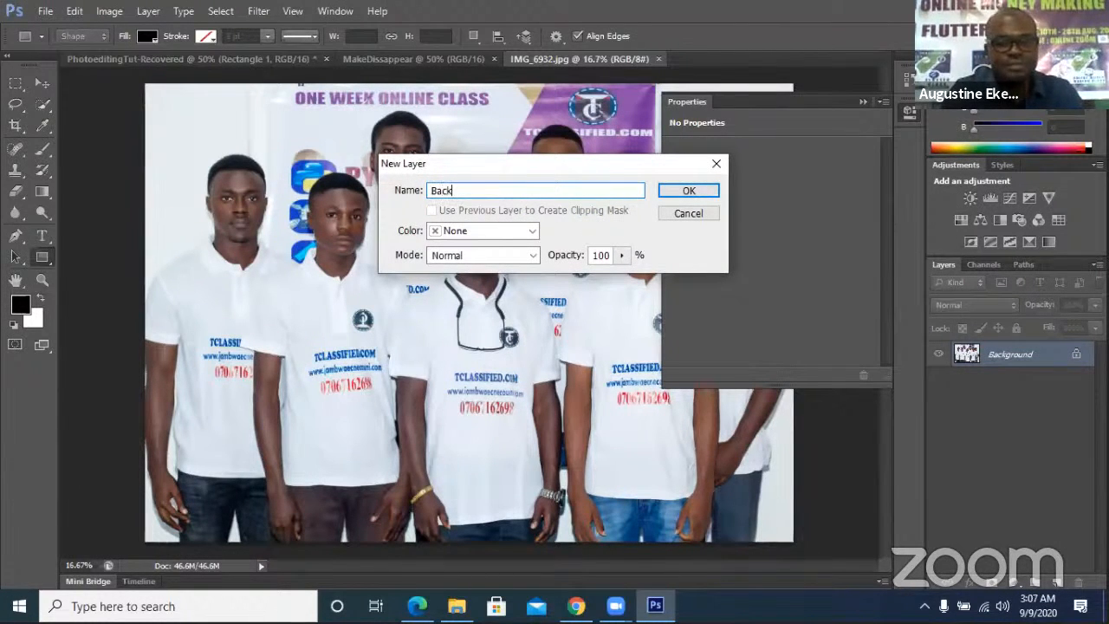
pyautogui.write('ground')
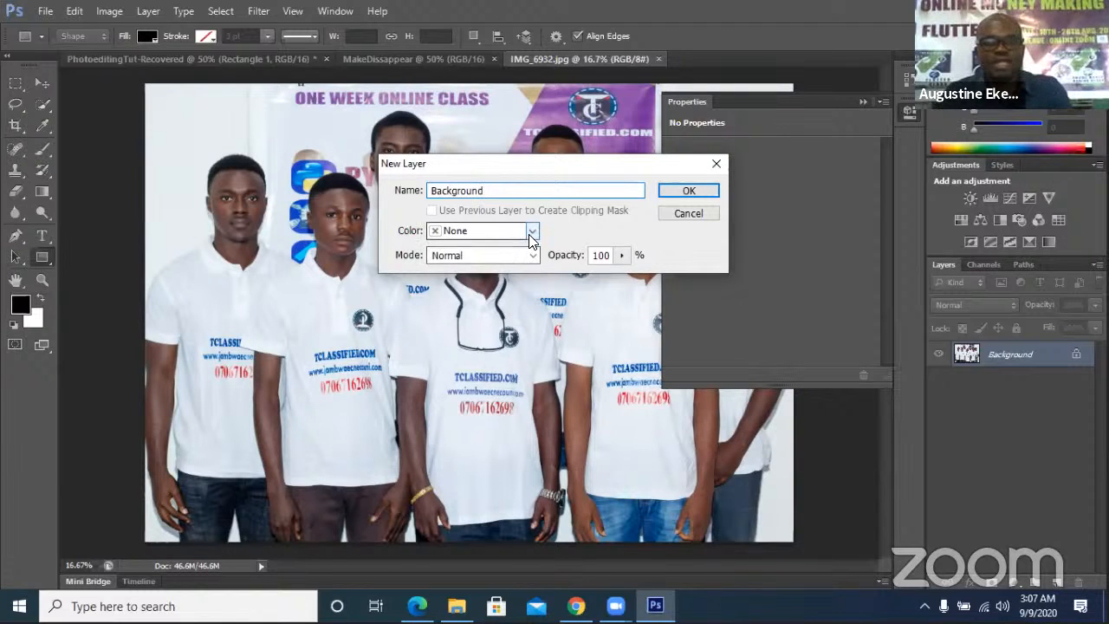
pyautogui.click(529, 238)
pyautogui.click(485, 279)
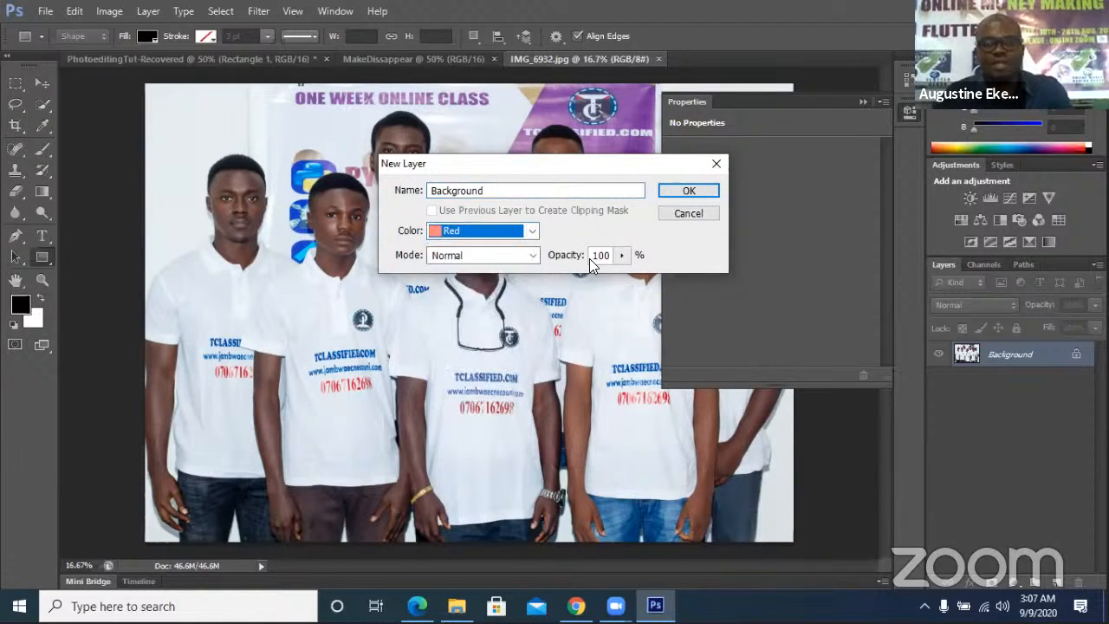
pyautogui.click(672, 191)
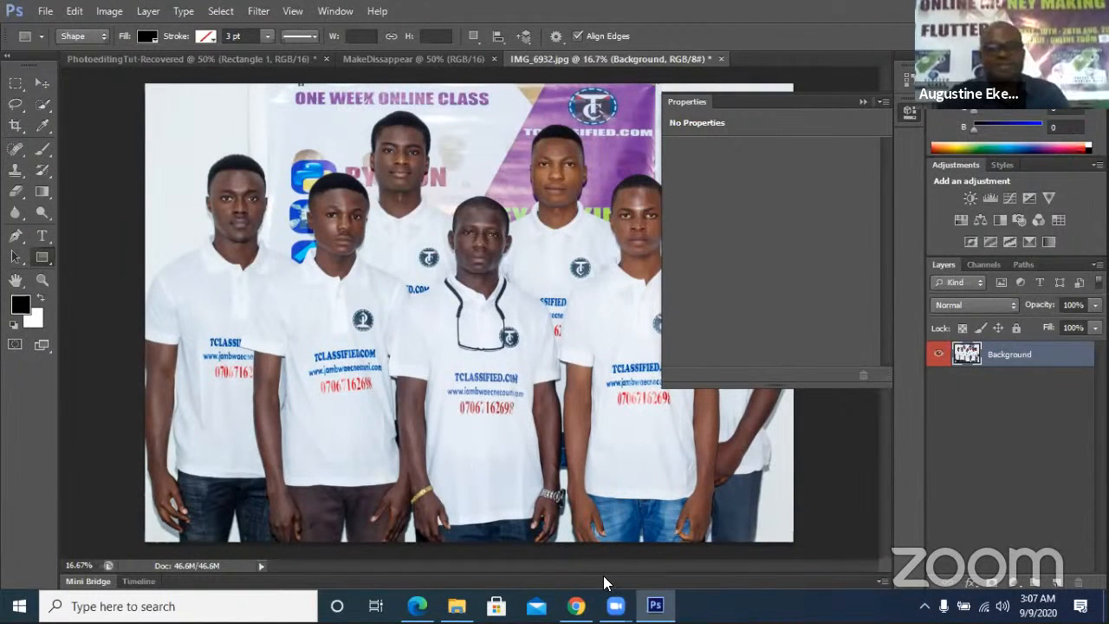
# Check the written instructions in the browser again and add a new empty layer above the photo in Photoshop.
pyautogui.moveTo(576, 606)
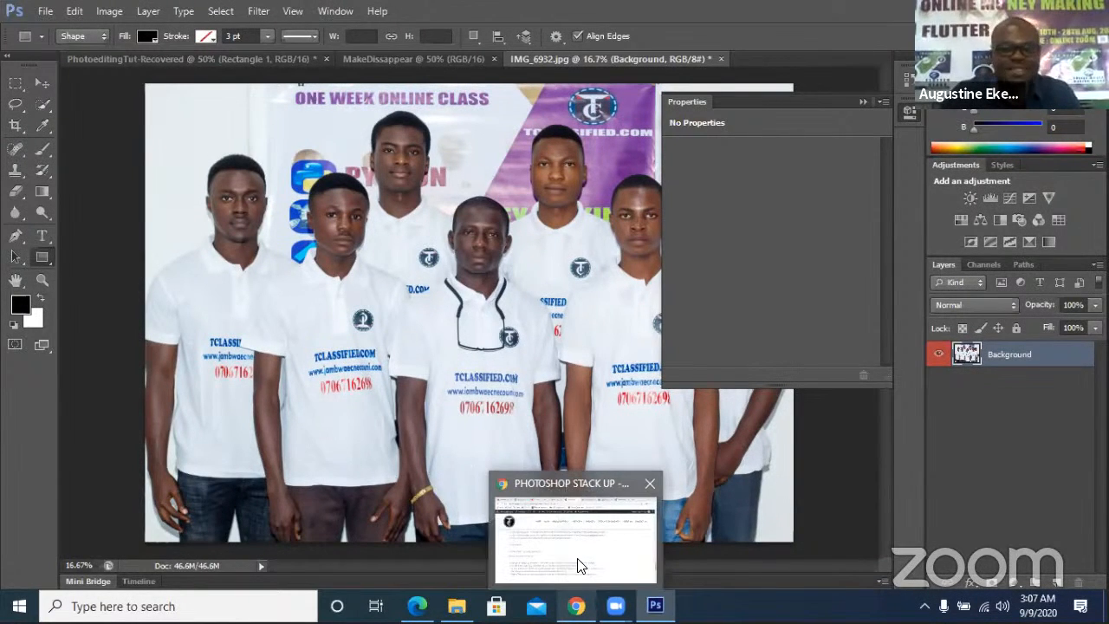
pyautogui.click(579, 565)
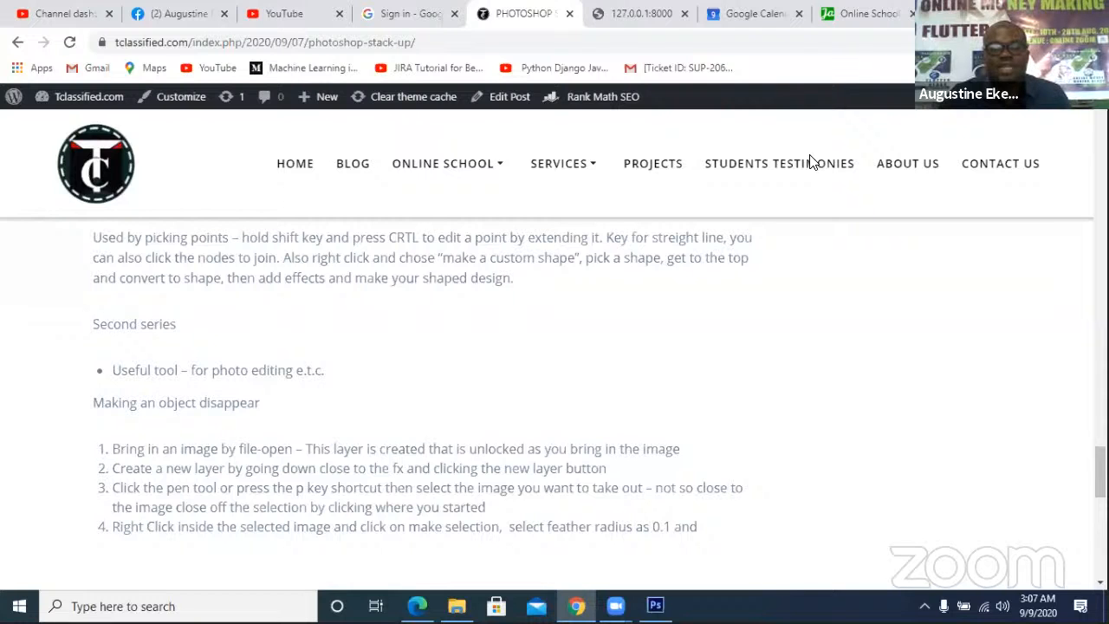
pyautogui.hotkey('alt', 'Tab')
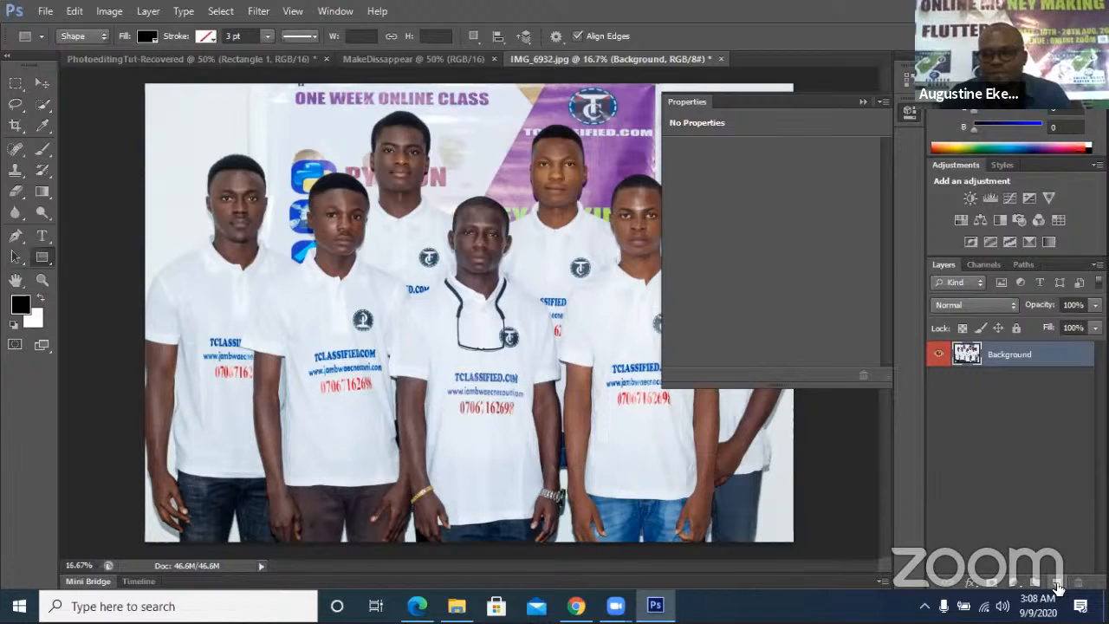
pyautogui.click(1057, 585)
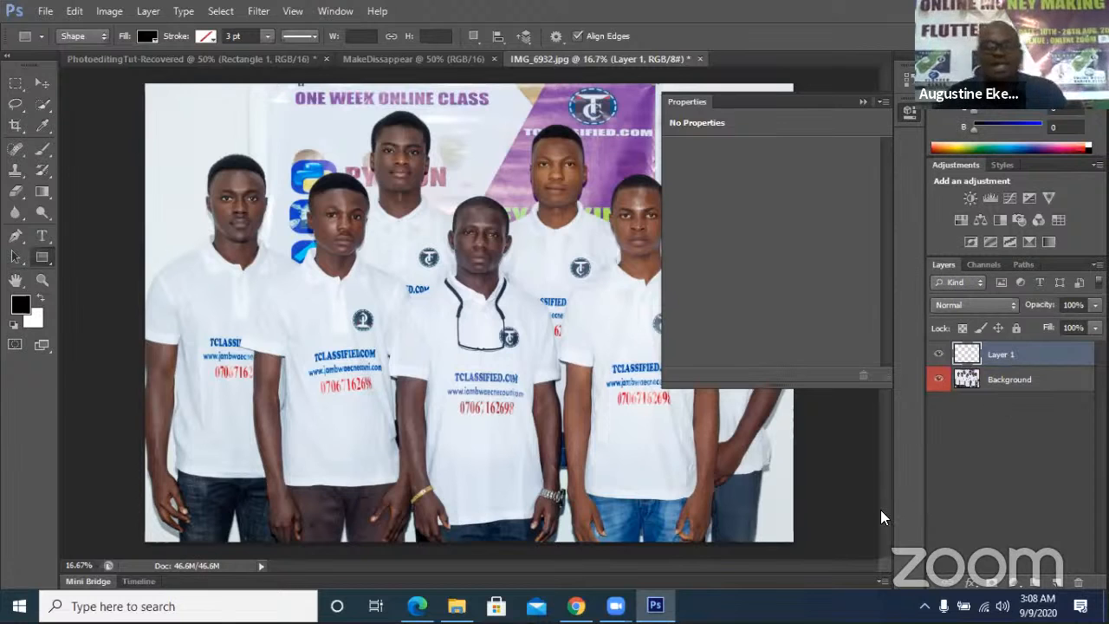
# Switch to the browser and review the tutorial's pen tool and make selection instructions for making an object disappear.
pyautogui.moveTo(651, 604)
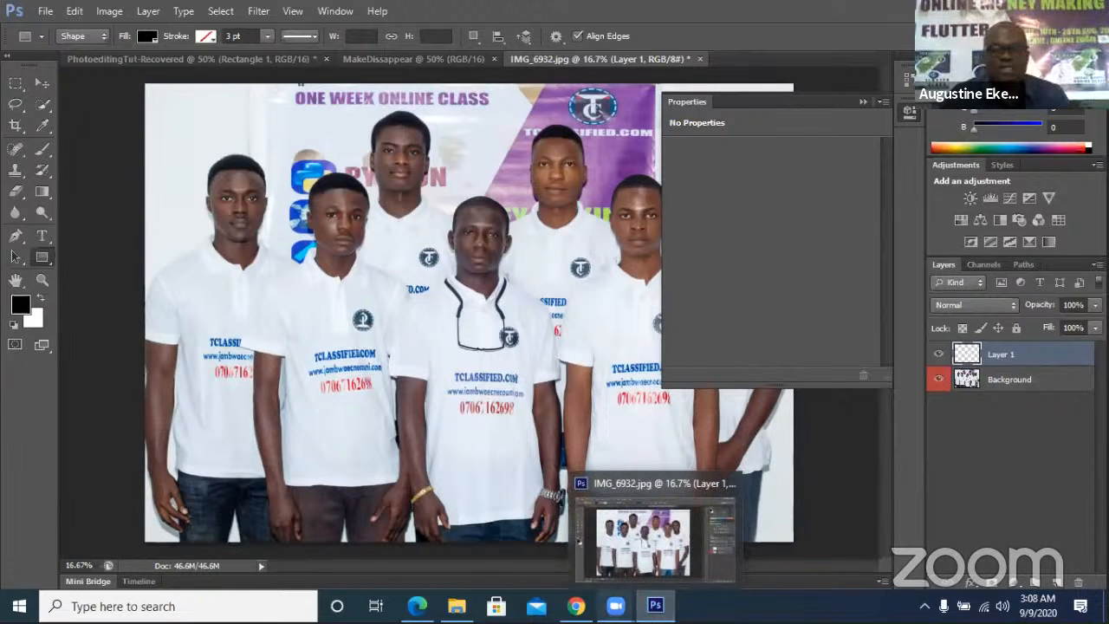
pyautogui.moveTo(584, 602)
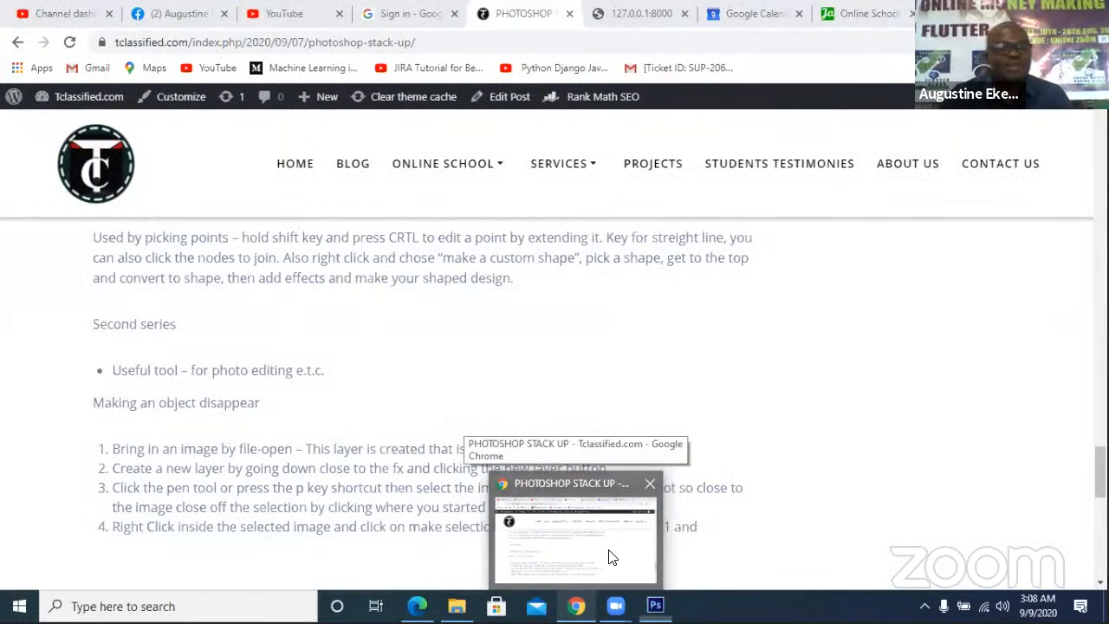
pyautogui.click(612, 557)
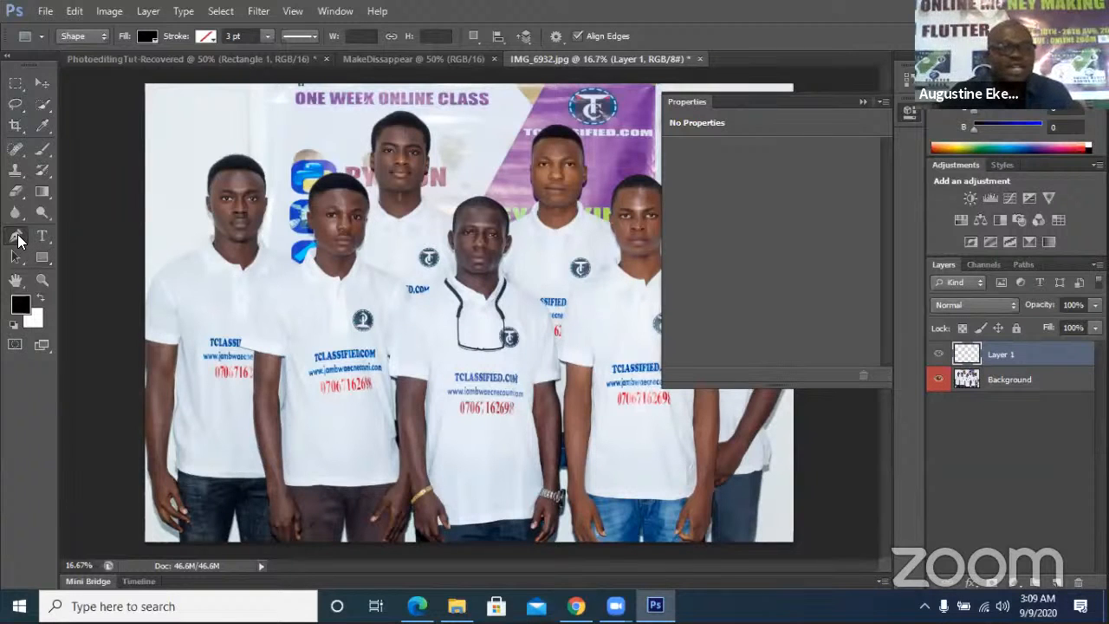
# Back in Photoshop, start a Pen tool path around the leftmost man, tracing his outer shoulder, neck and head.
pyautogui.click(17, 237)
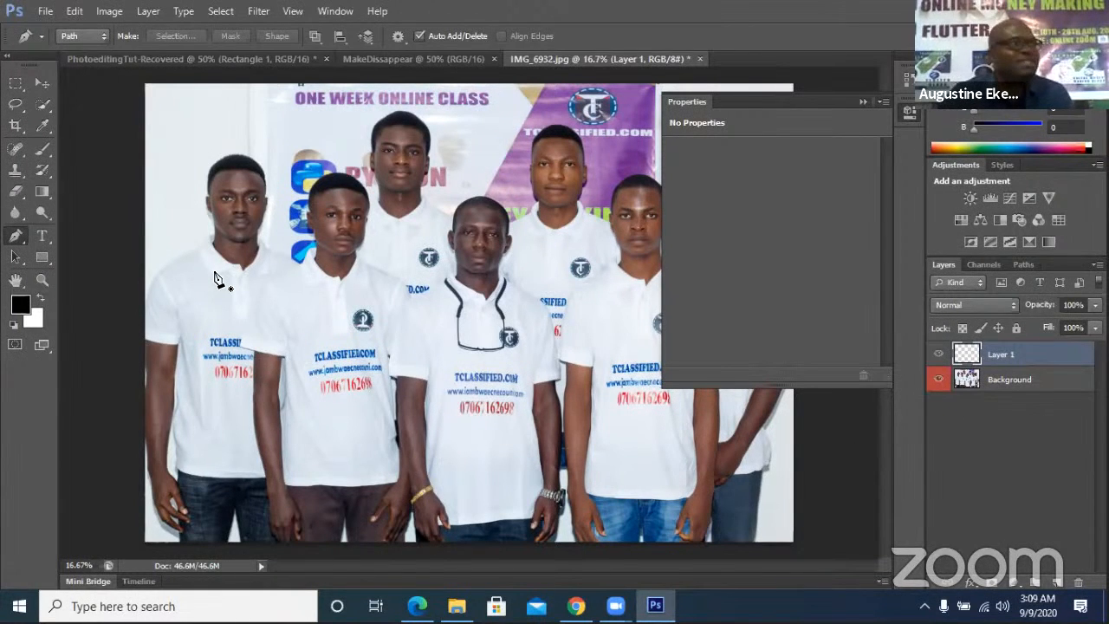
pyautogui.click(148, 278)
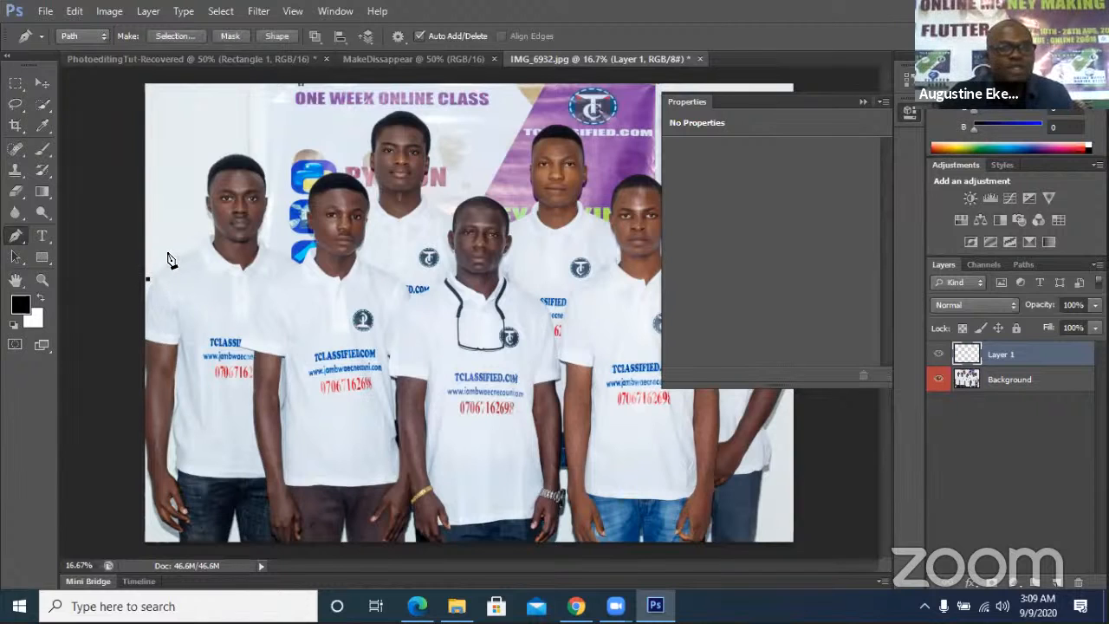
pyautogui.click(168, 253)
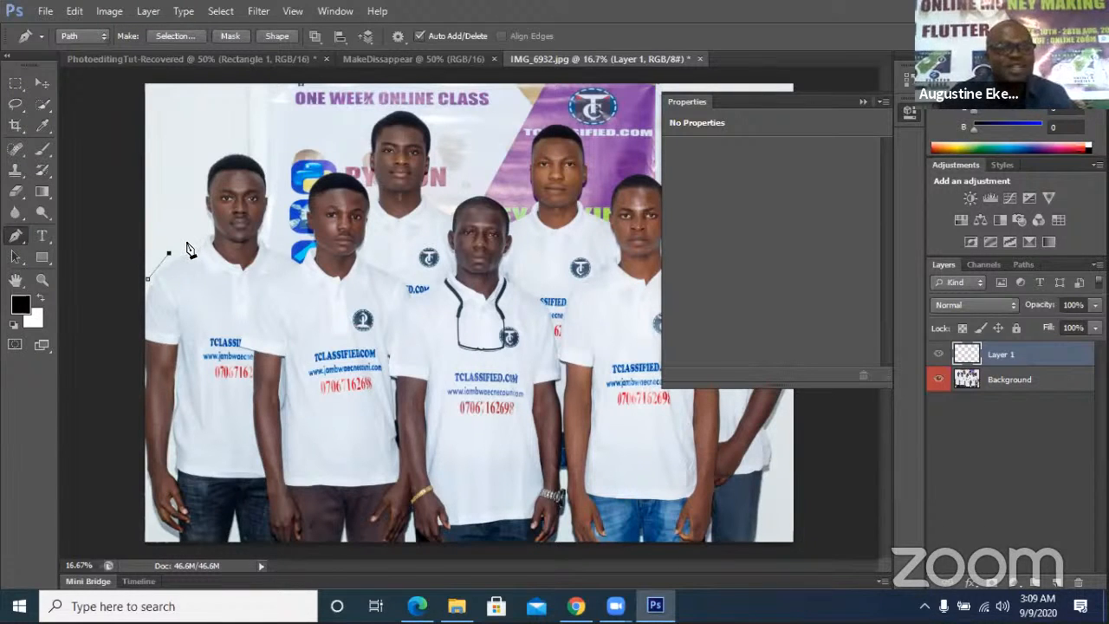
pyautogui.click(187, 244)
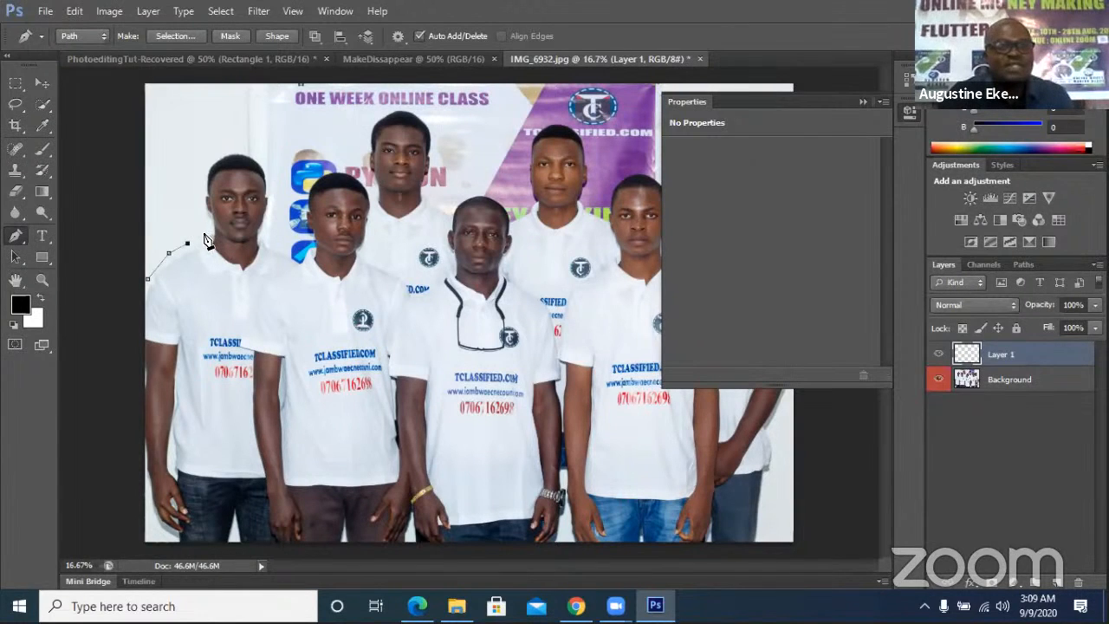
pyautogui.click(205, 231)
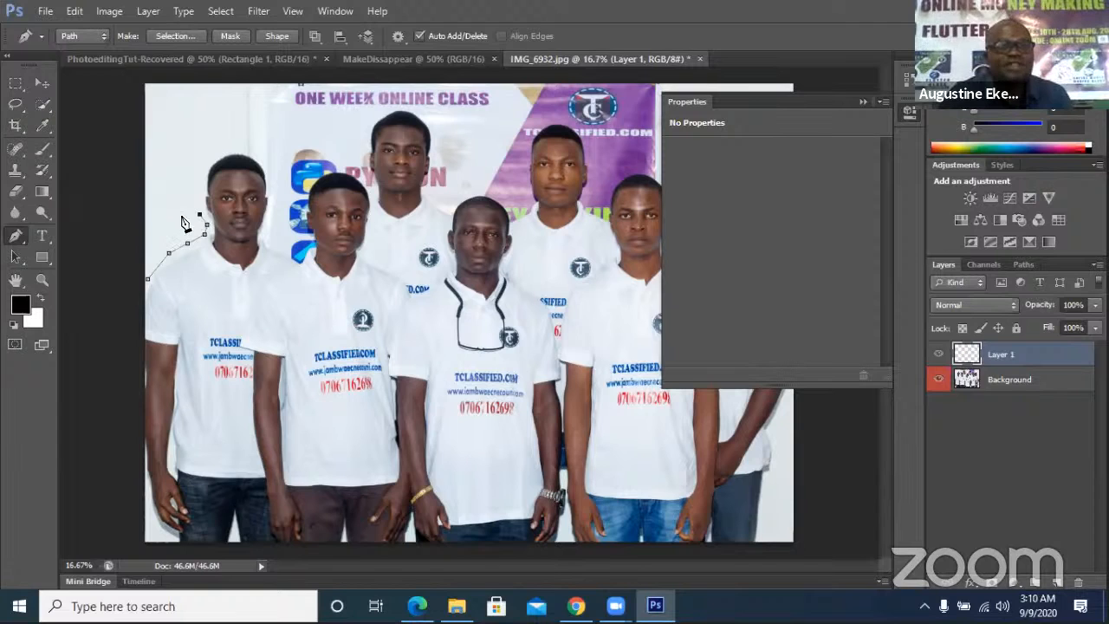
pyautogui.click(199, 199)
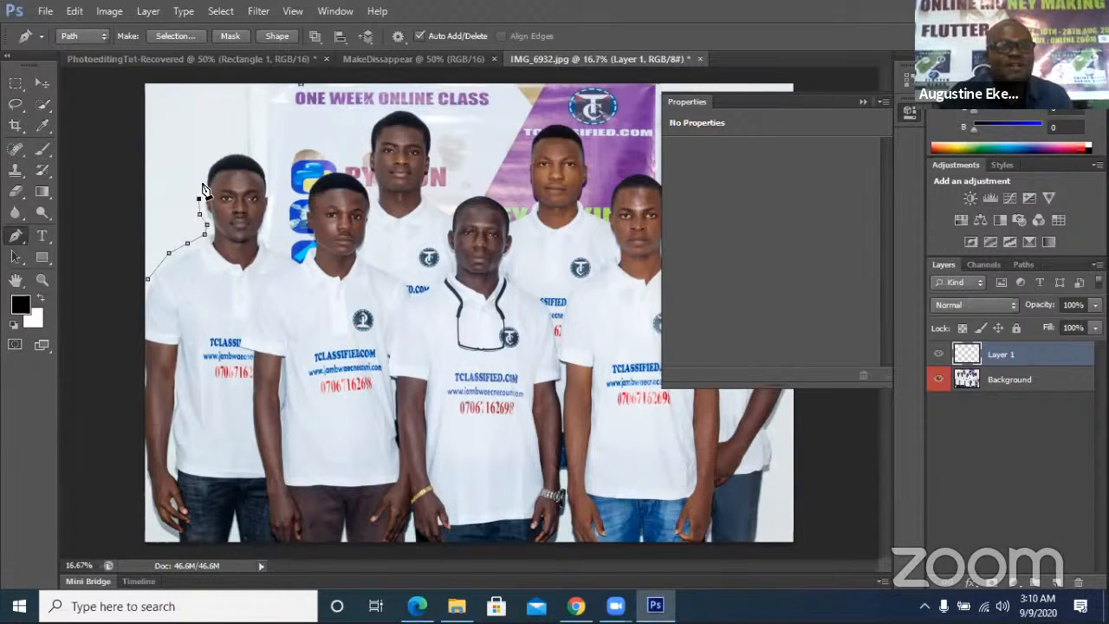
pyautogui.click(201, 180)
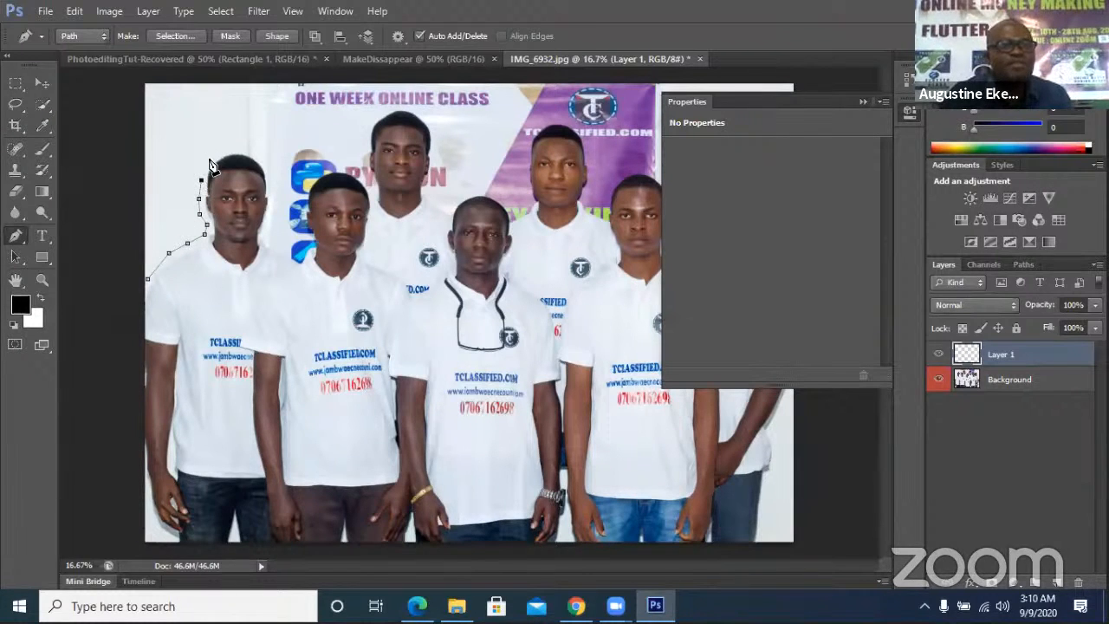
pyautogui.click(210, 160)
pyautogui.click(223, 154)
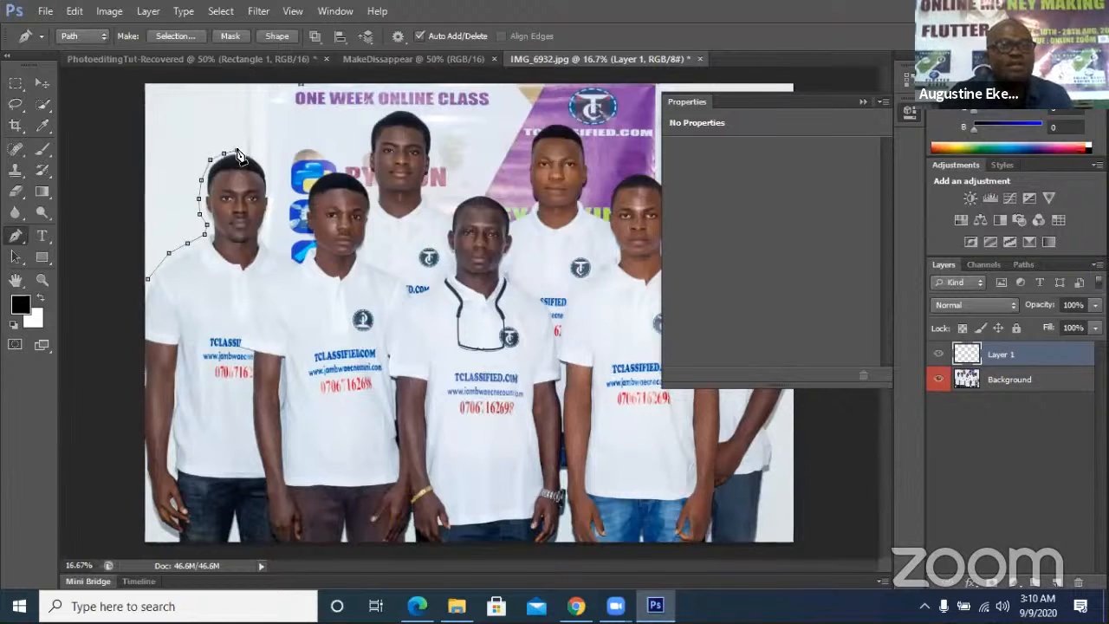
pyautogui.click(237, 151)
pyautogui.click(254, 153)
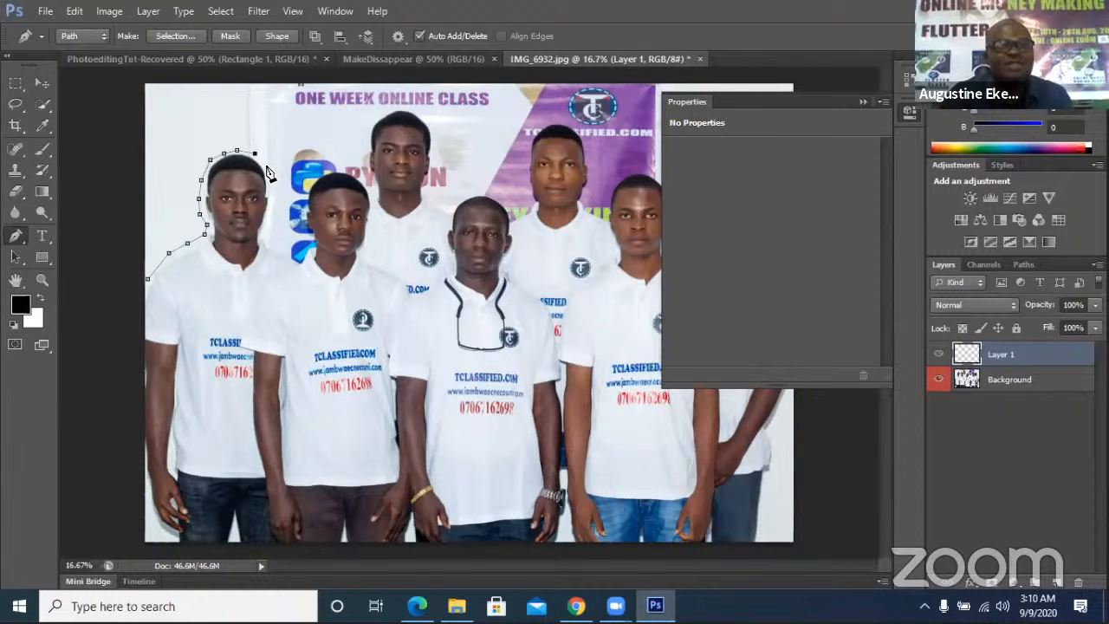
pyautogui.click(265, 166)
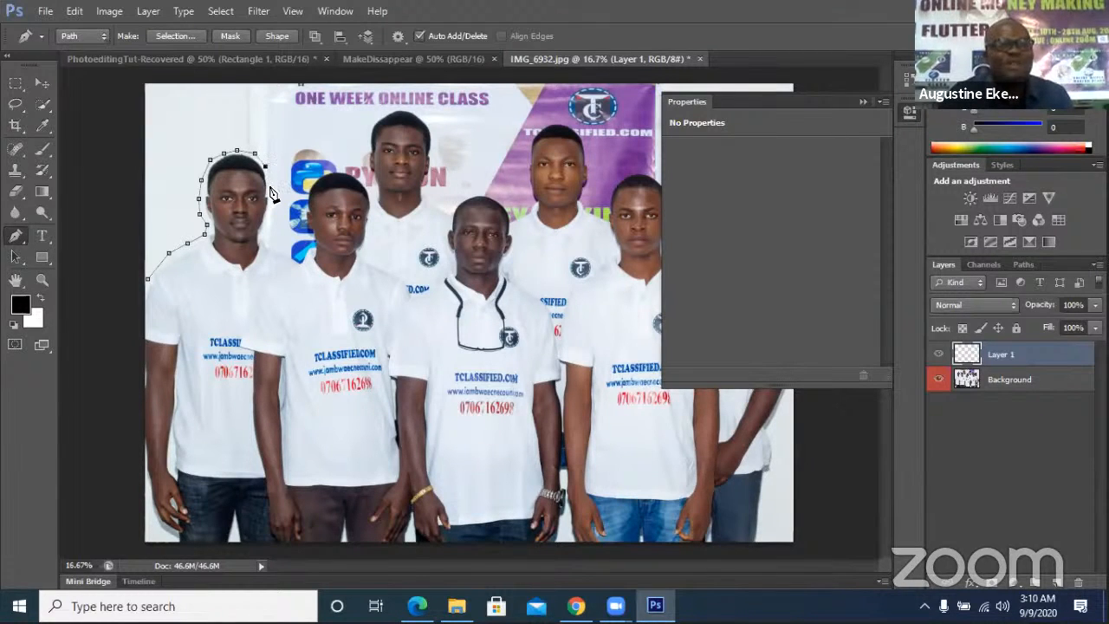
pyautogui.click(269, 185)
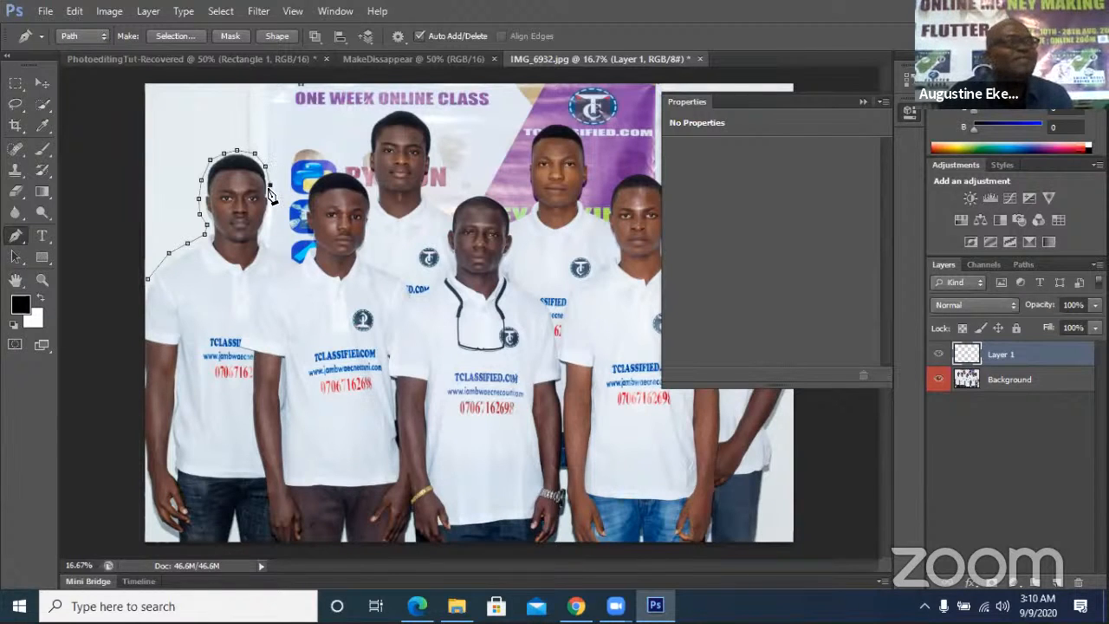
# Continue the path down the far side of his neck and shoulder, following the neighbouring man's sleeve edge.
pyautogui.click(268, 235)
pyautogui.click(273, 245)
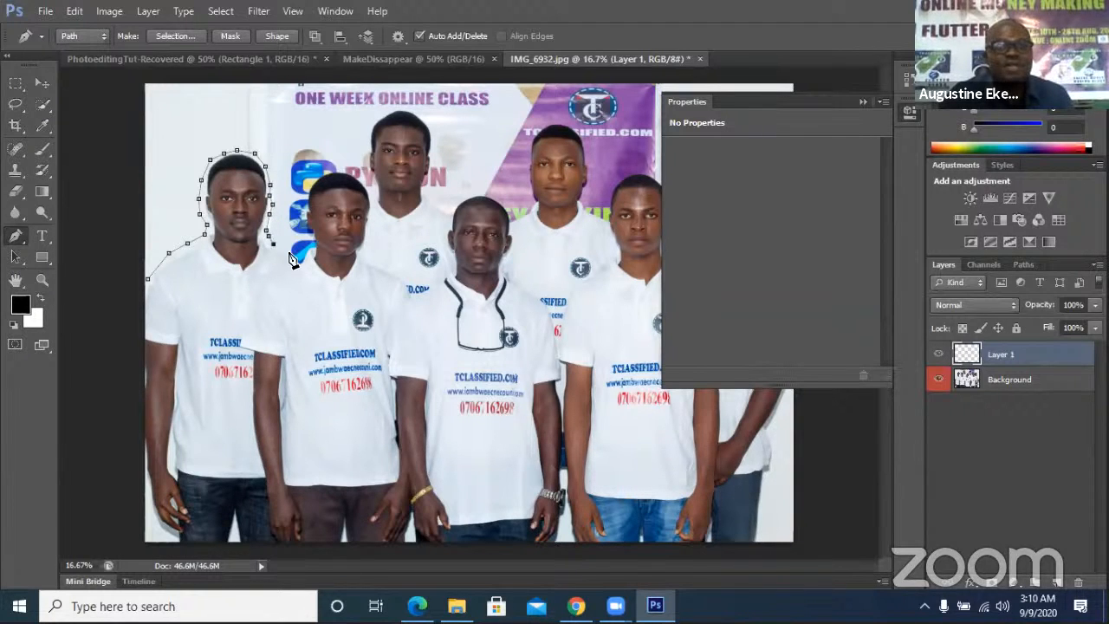
pyautogui.click(283, 247)
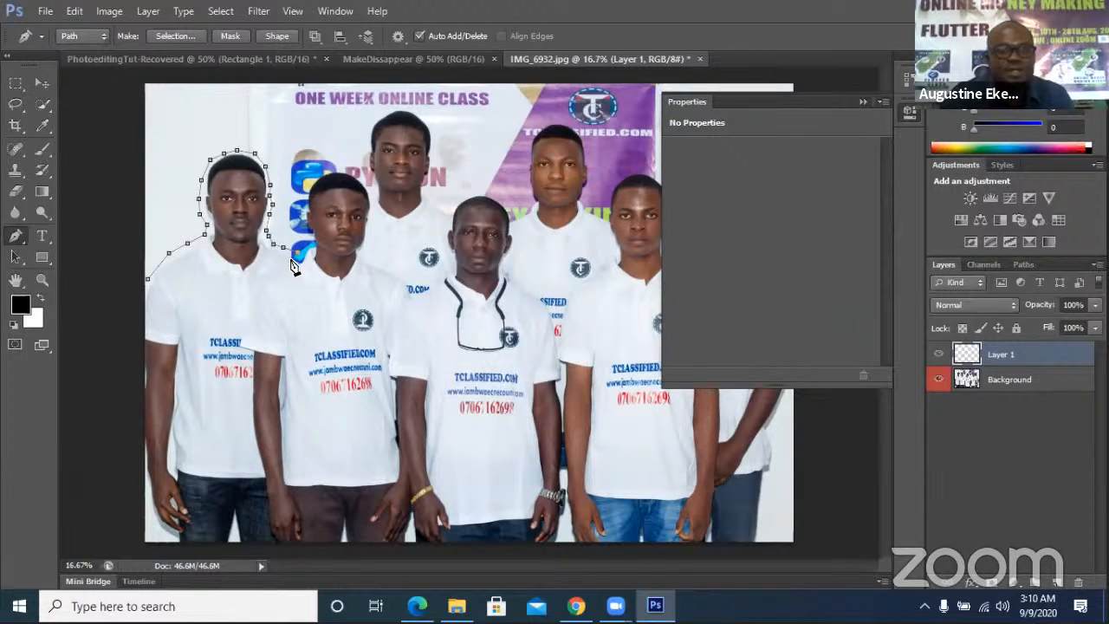
pyautogui.click(263, 278)
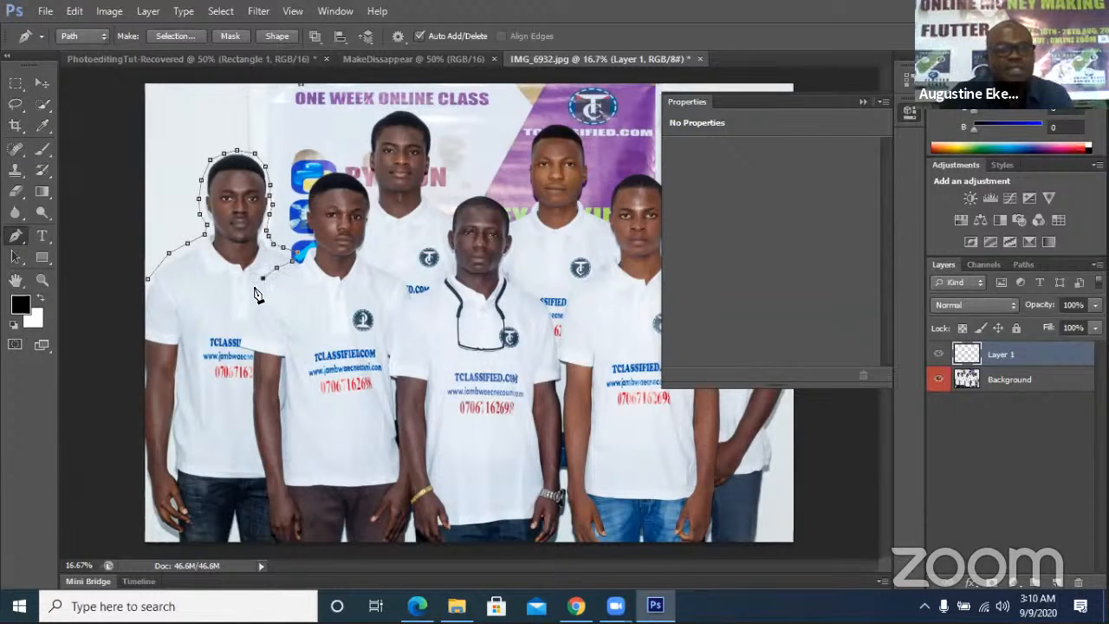
pyautogui.click(255, 289)
pyautogui.click(244, 307)
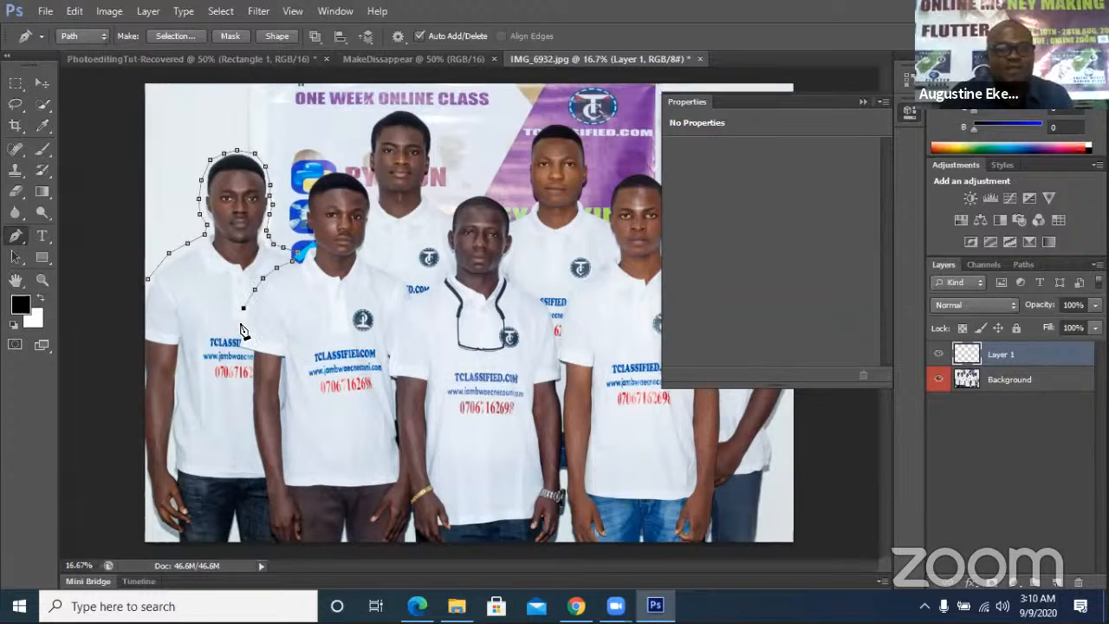
pyautogui.click(242, 325)
pyautogui.click(239, 347)
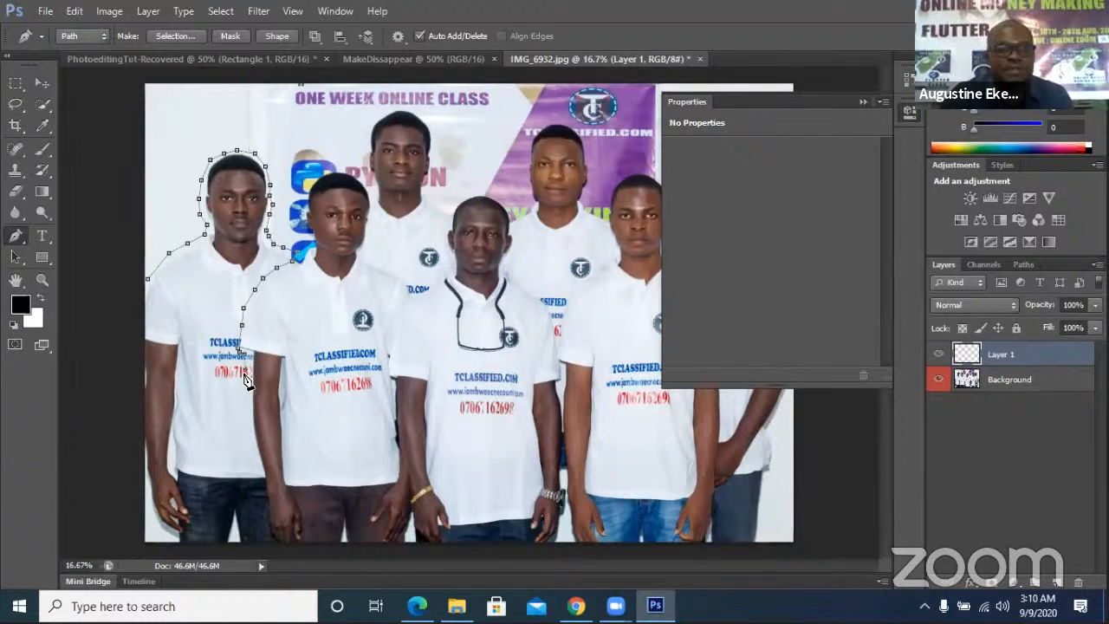
# Extend the path downward between the two men, along the neighbour's arm to the bottom of the photo.
pyautogui.click(245, 400)
pyautogui.click(250, 422)
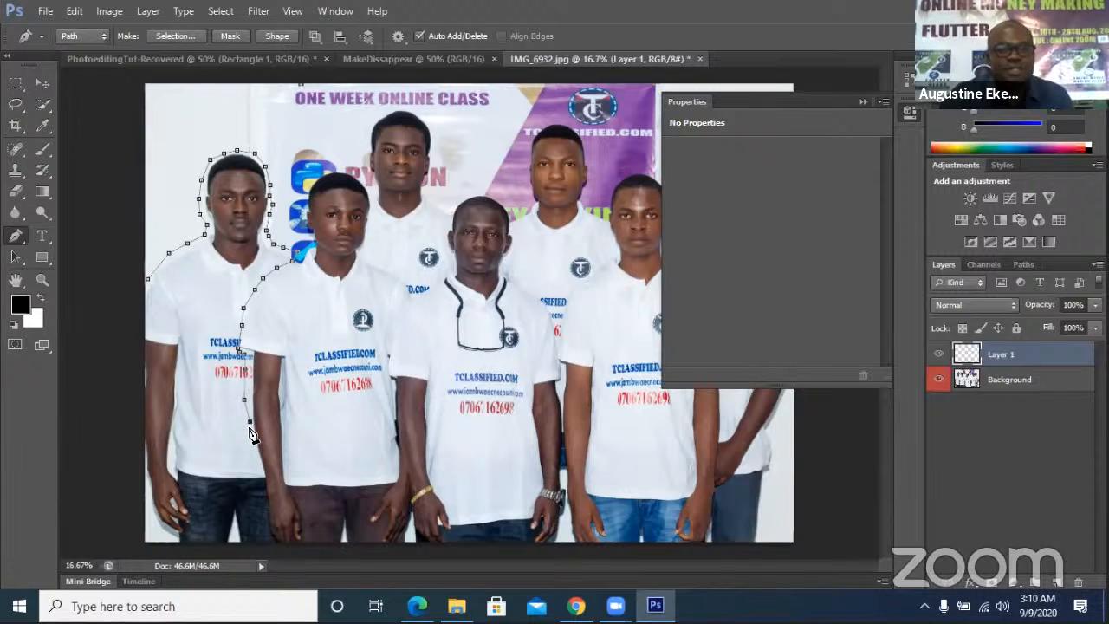
pyautogui.click(250, 435)
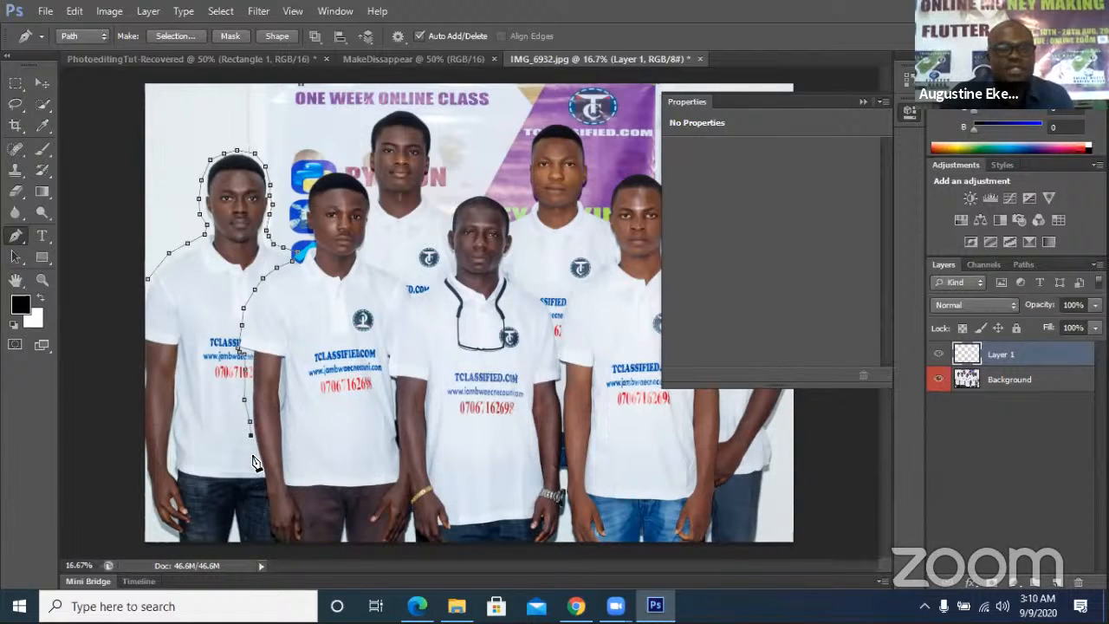
pyautogui.click(252, 452)
pyautogui.click(255, 468)
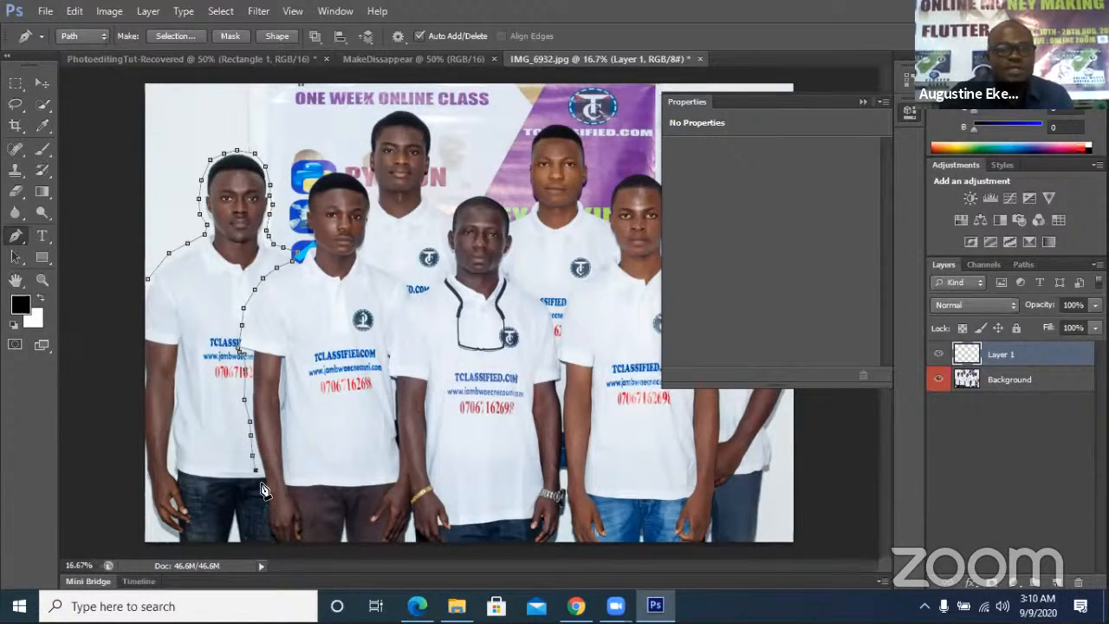
pyautogui.click(261, 483)
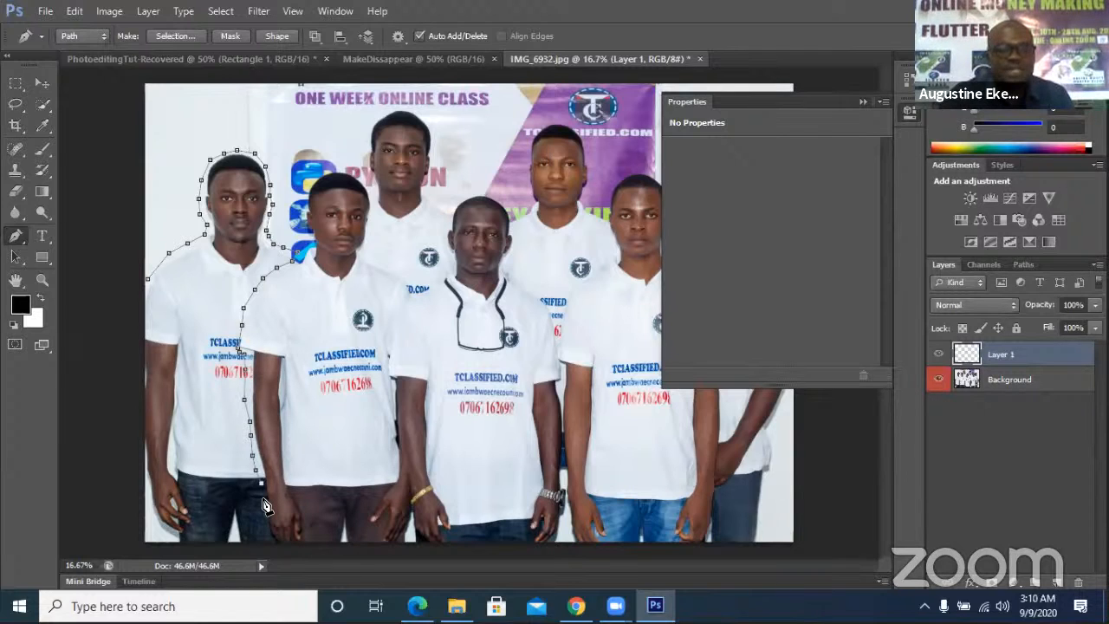
pyautogui.click(264, 499)
pyautogui.click(263, 518)
pyautogui.click(261, 534)
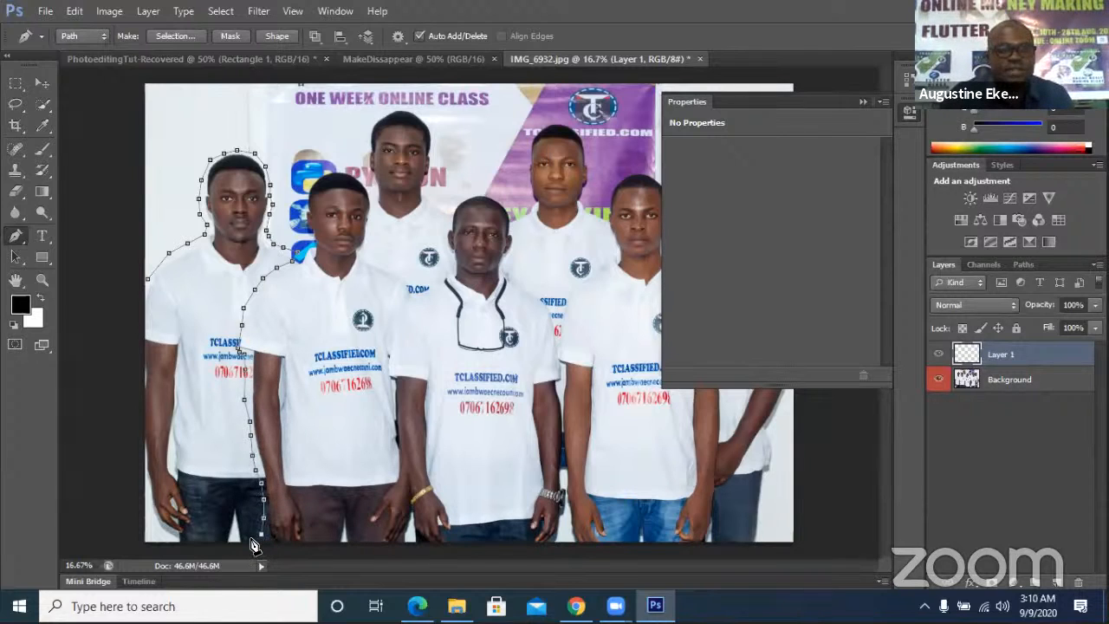
# Trace the path along the photo's bottom edge and up its left edge, closing it at the starting anchor point.
pyautogui.click(252, 539)
pyautogui.click(232, 535)
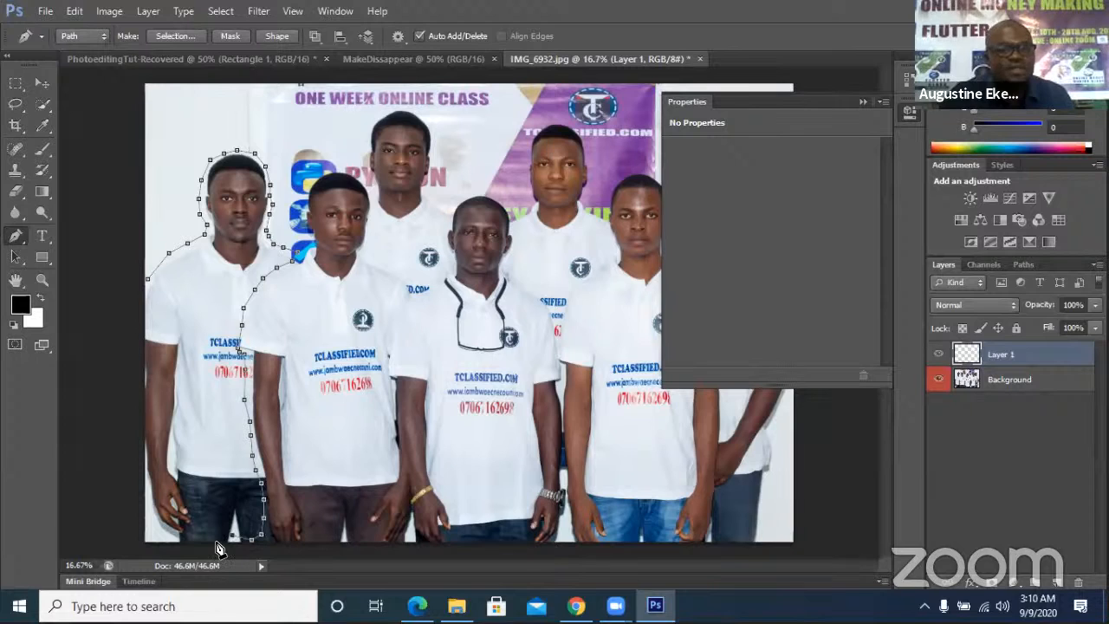
pyautogui.click(217, 541)
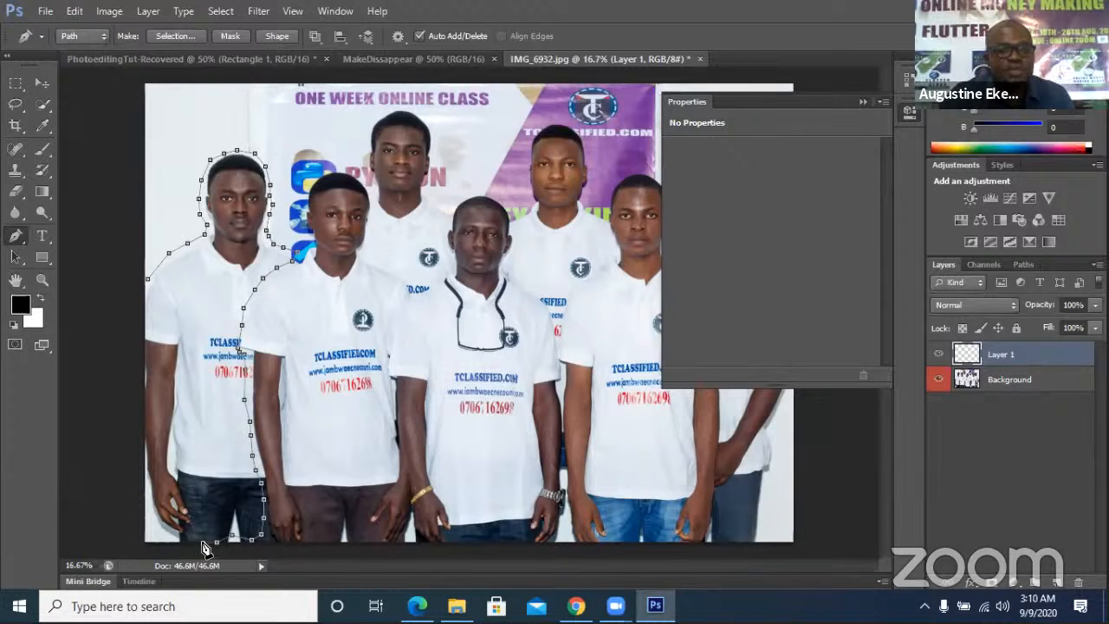
pyautogui.click(203, 543)
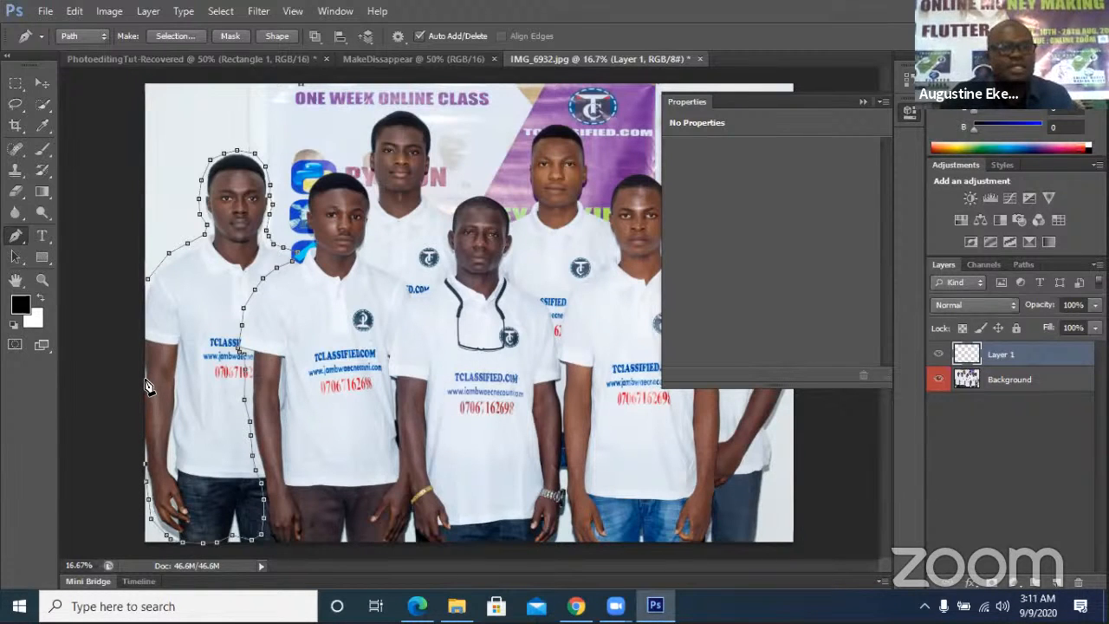
pyautogui.click(147, 280)
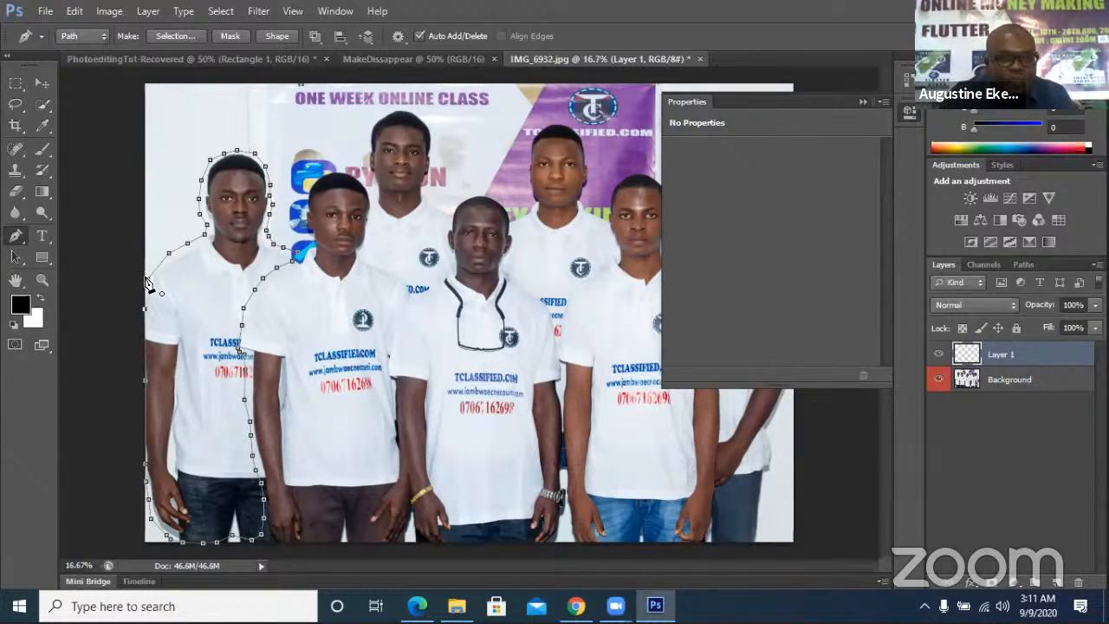
pyautogui.click(147, 288)
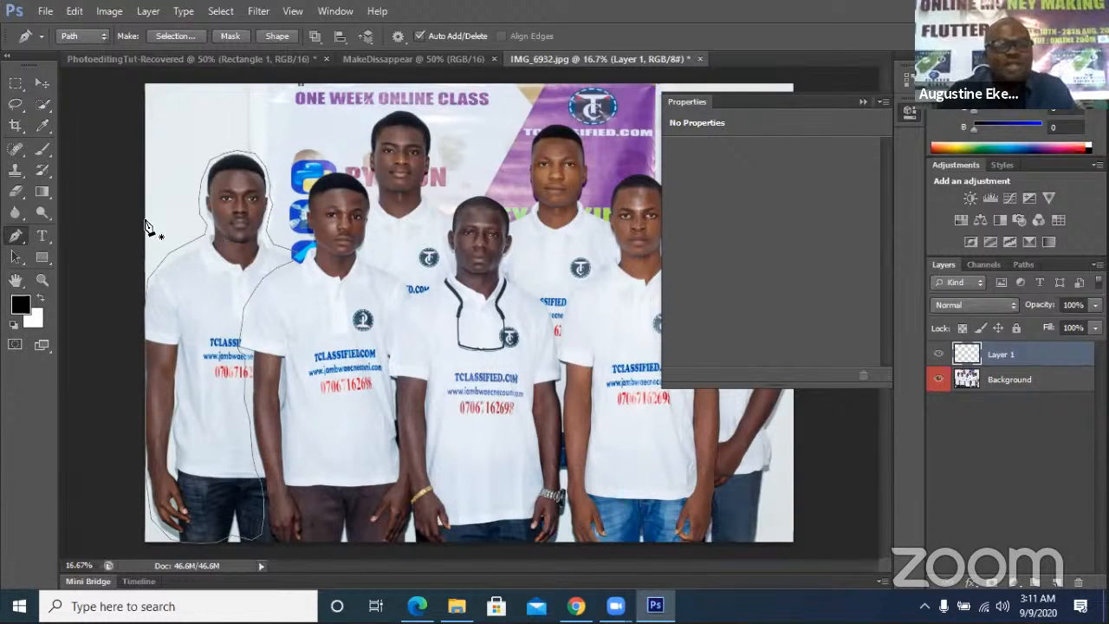
# Convert the closed path into a new anti-aliased selection with a feather radius of 0.1 pixels.
pyautogui.rightClick(195, 299)
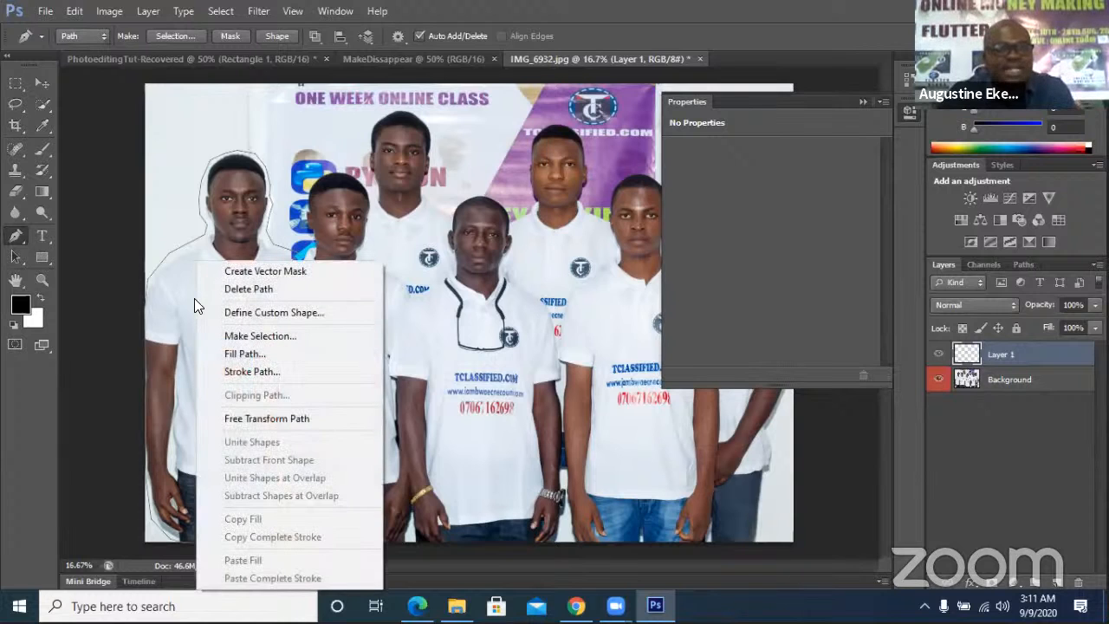
pyautogui.click(257, 334)
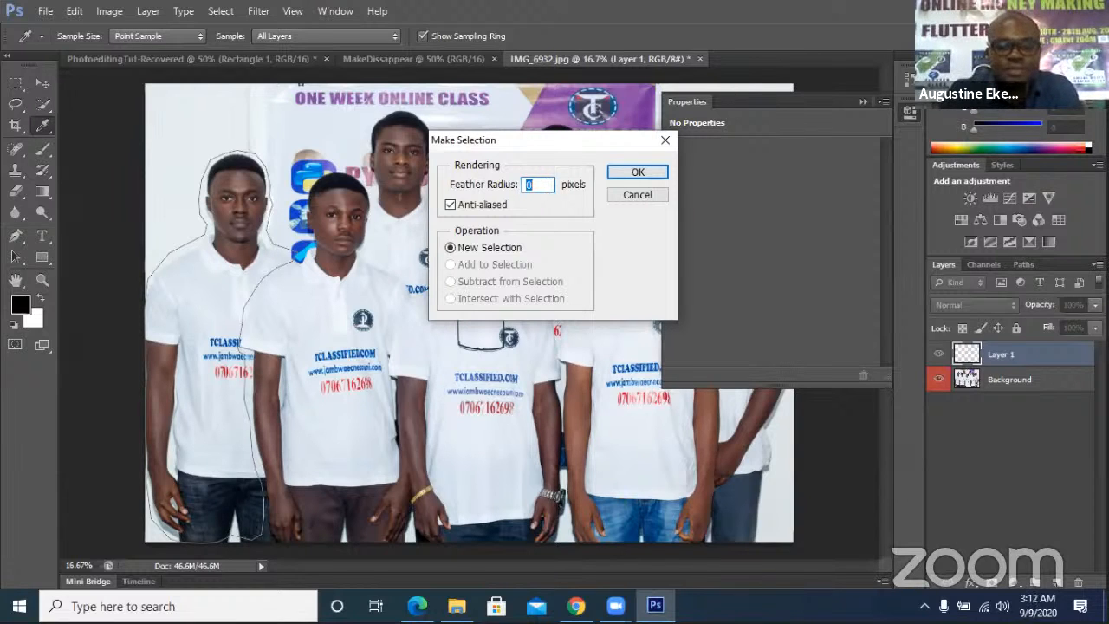
pyautogui.write('0.1')
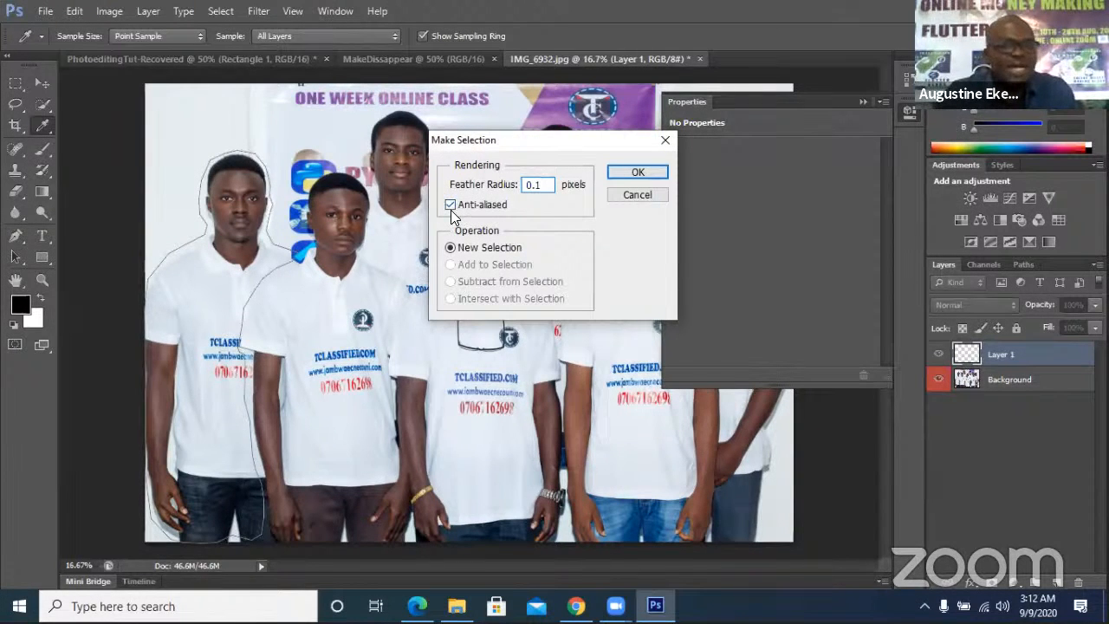
pyautogui.click(637, 174)
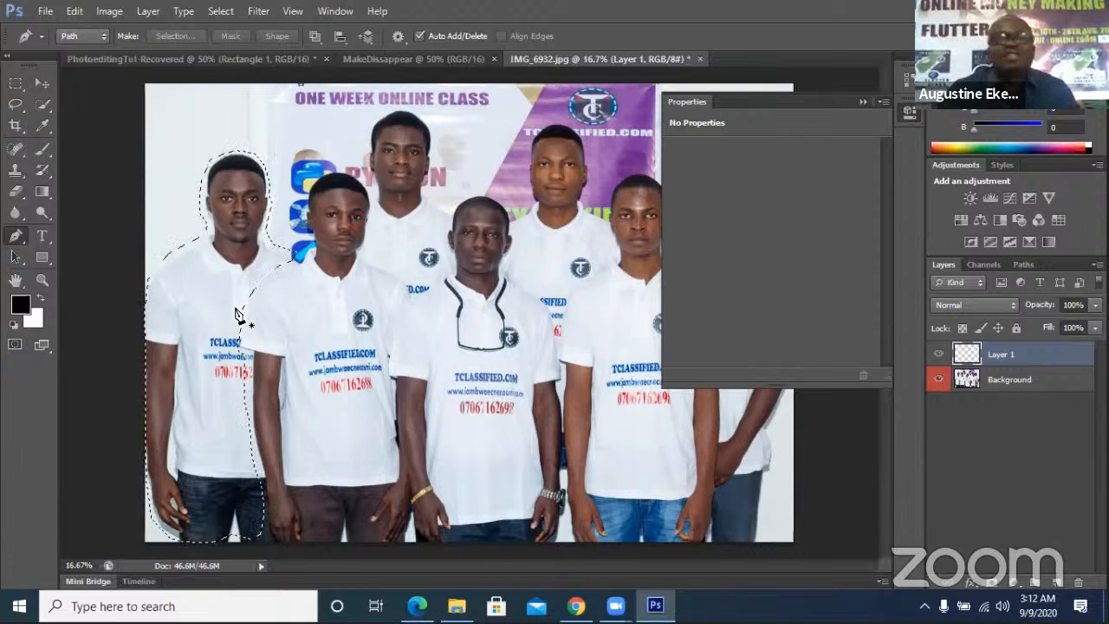
# Choose the Clone Stamp tool and try to sample the plain white wall beside the selected man's head.
pyautogui.click(14, 172)
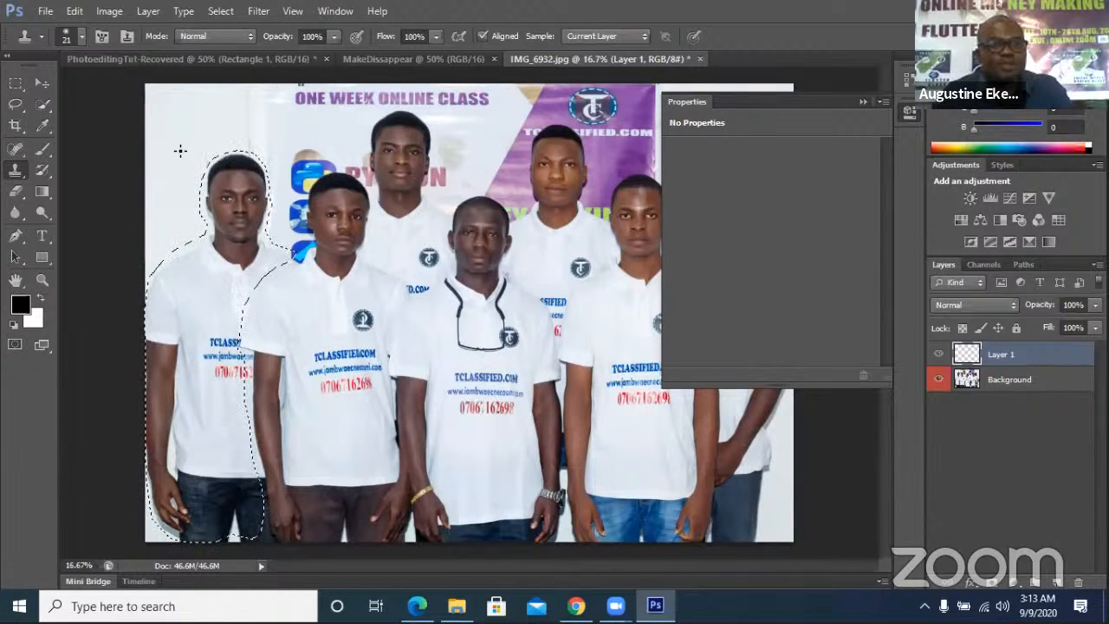
pyautogui.press('alt')
pyautogui.click(178, 148)
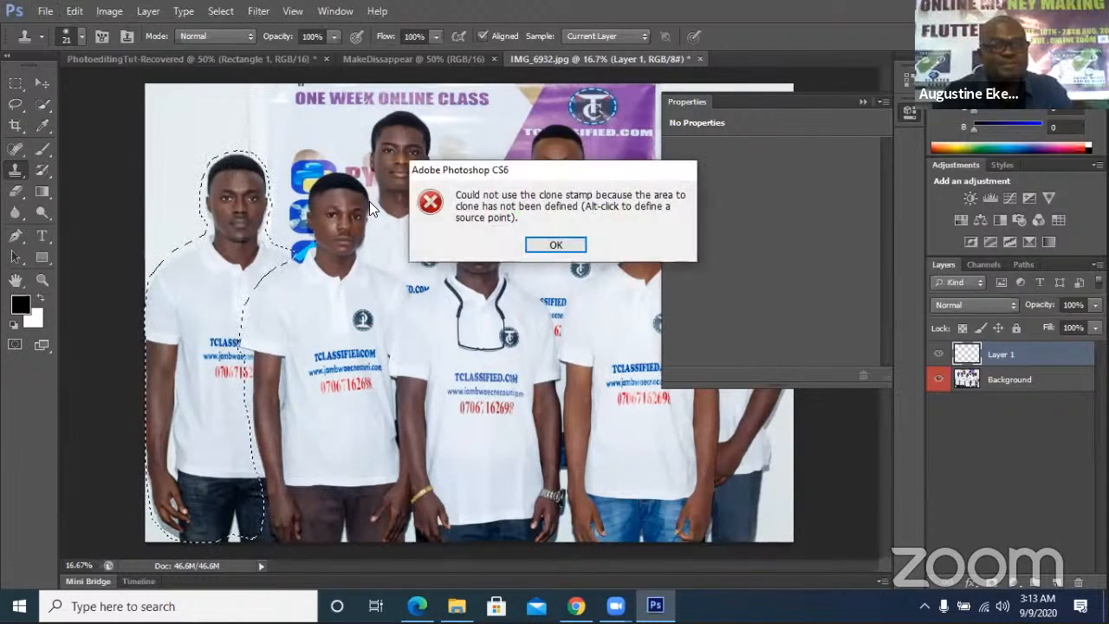
pyautogui.press('Return')
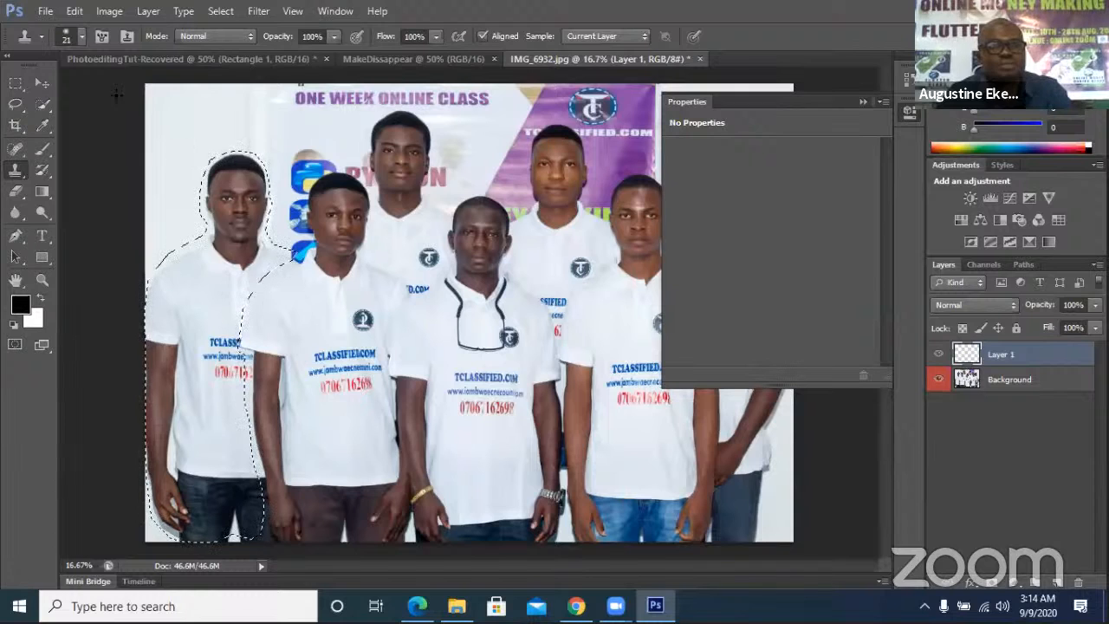
pyautogui.click(40, 40)
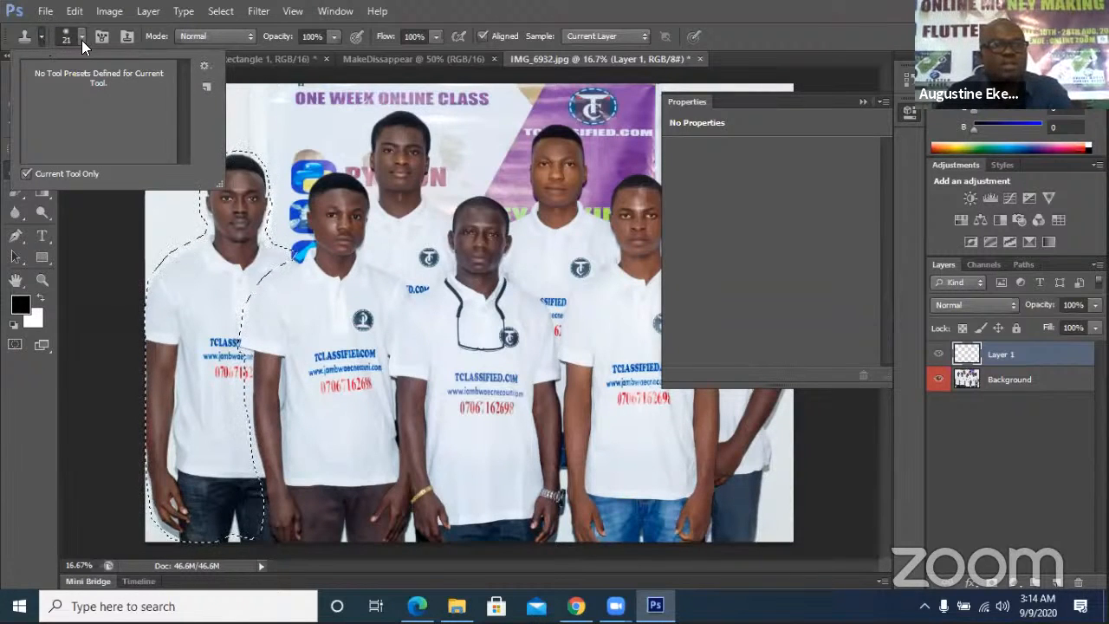
pyautogui.click(82, 38)
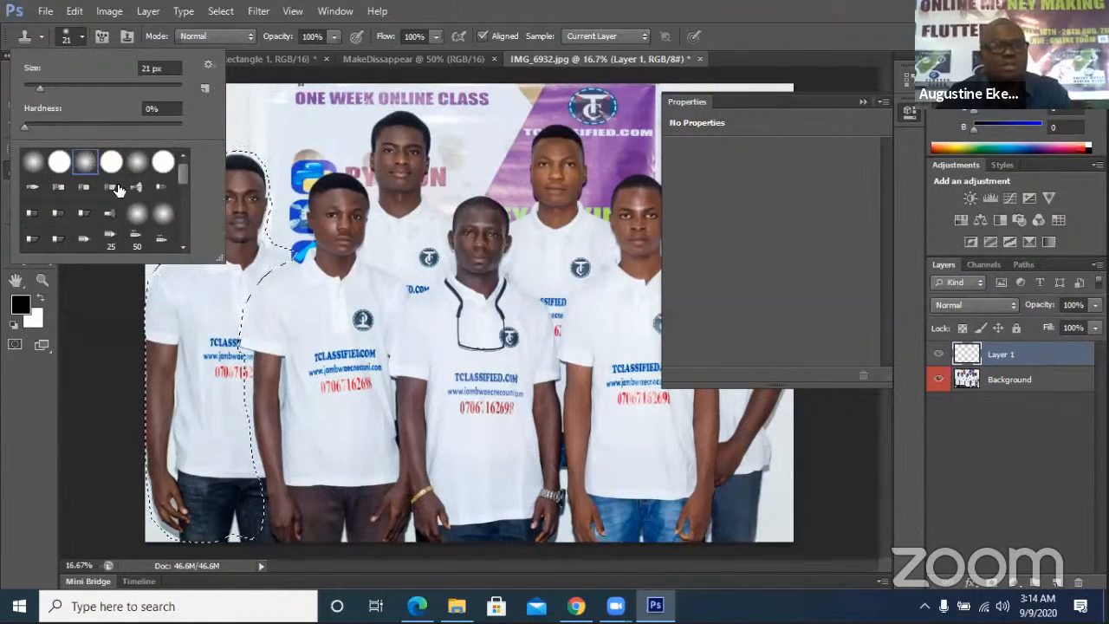
pyautogui.click(239, 139)
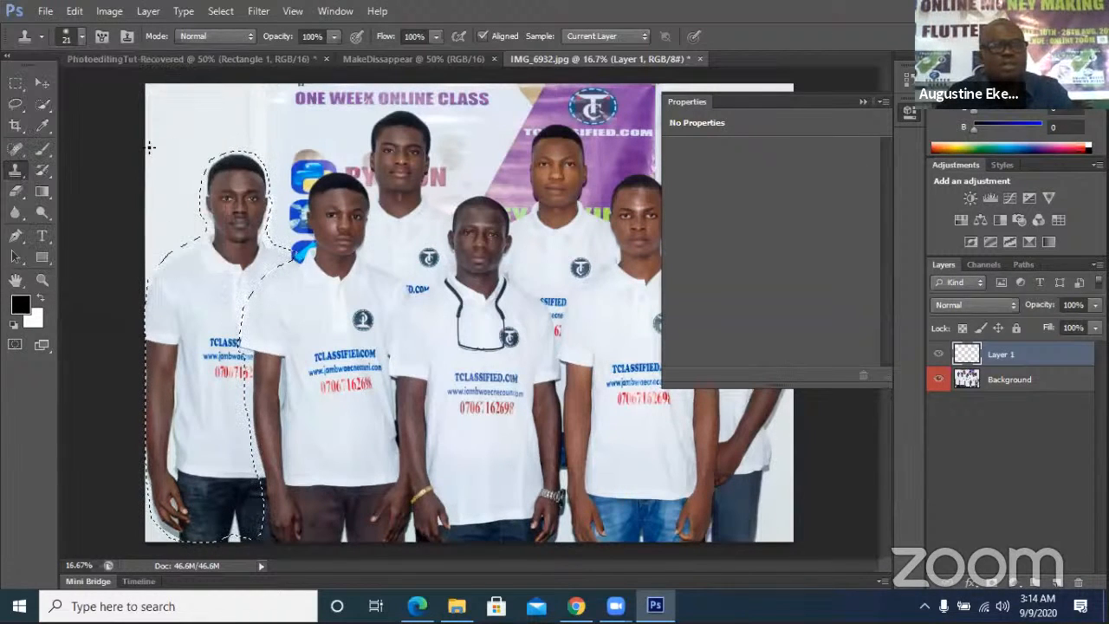